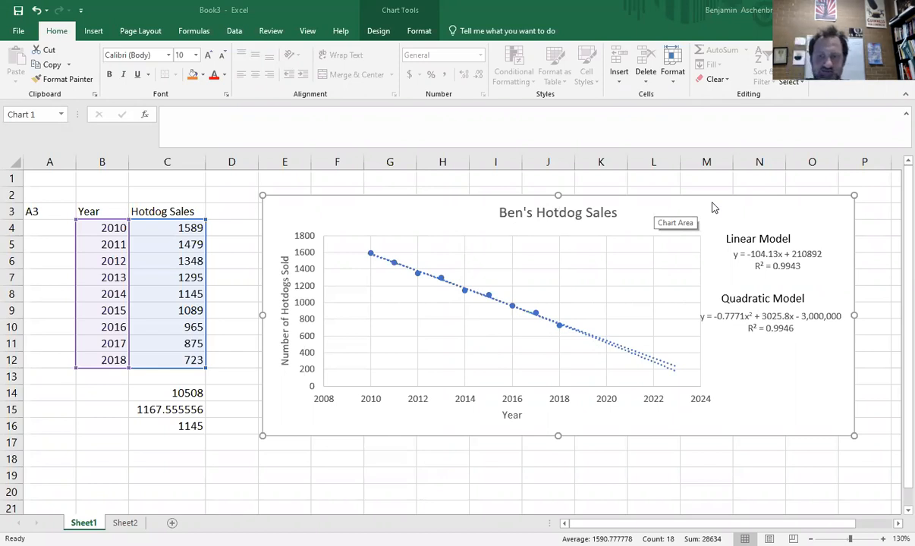
- Copy the range A1:D13 from Sheet1 and paste it at cell B4 of a new worksheet
left_click(281, 457)
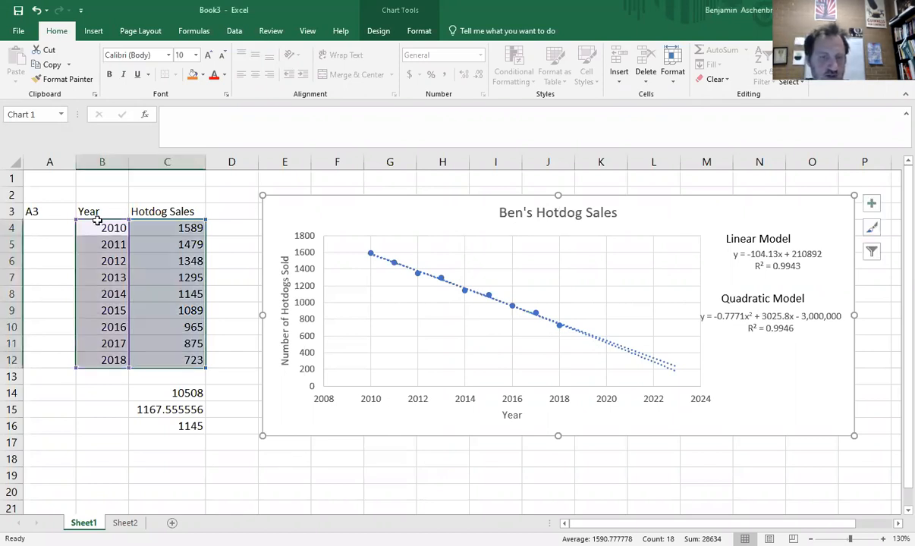
mouse_move(49, 178)
left_mouse_down()
mouse_move(122, 321)
mouse_move(236, 381)
left_mouse_up()
key("ctrl+c")
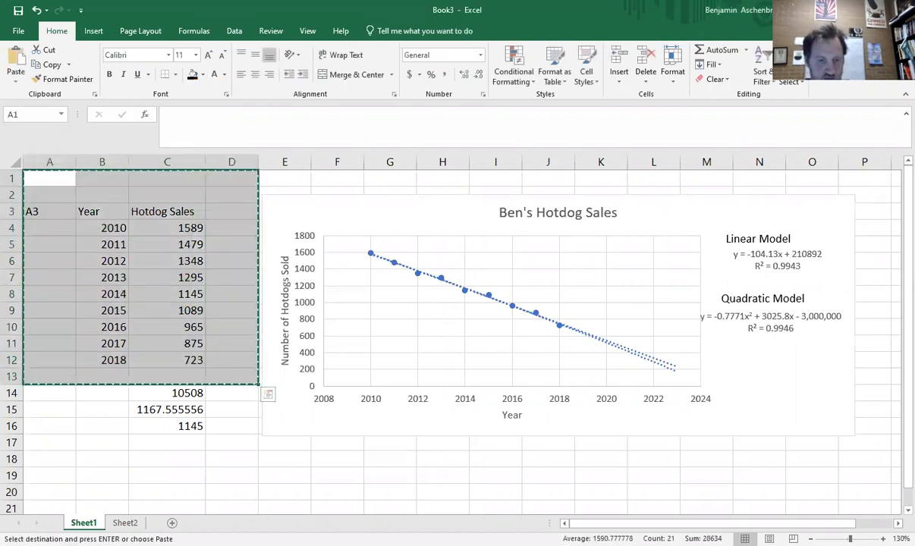
left_click(172, 522)
left_click(76, 209)
key("ctrl+v")
- Clear the A3 label from cell B6 and widen column D to fit the Hotdog Sales heading
left_click(76, 237)
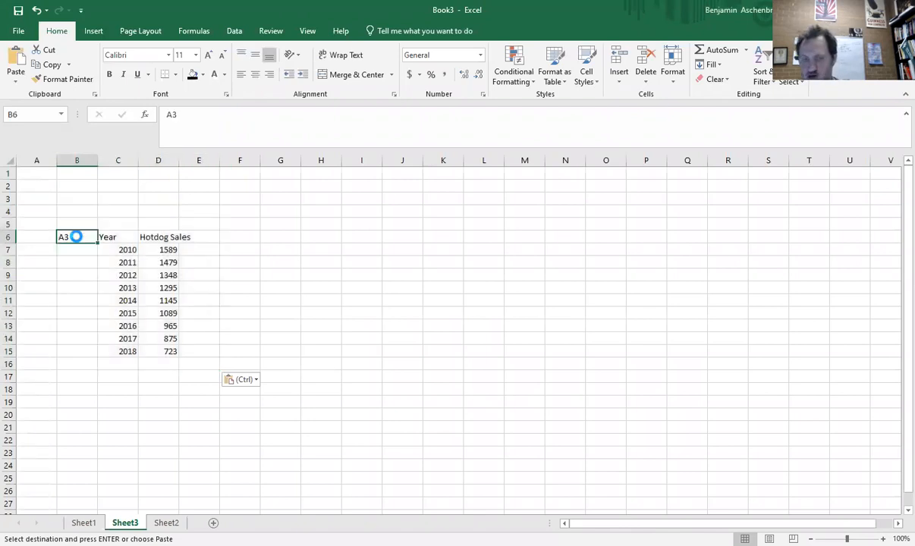
key("Delete")
scroll(312, 343, "up", 5, "ctrl")
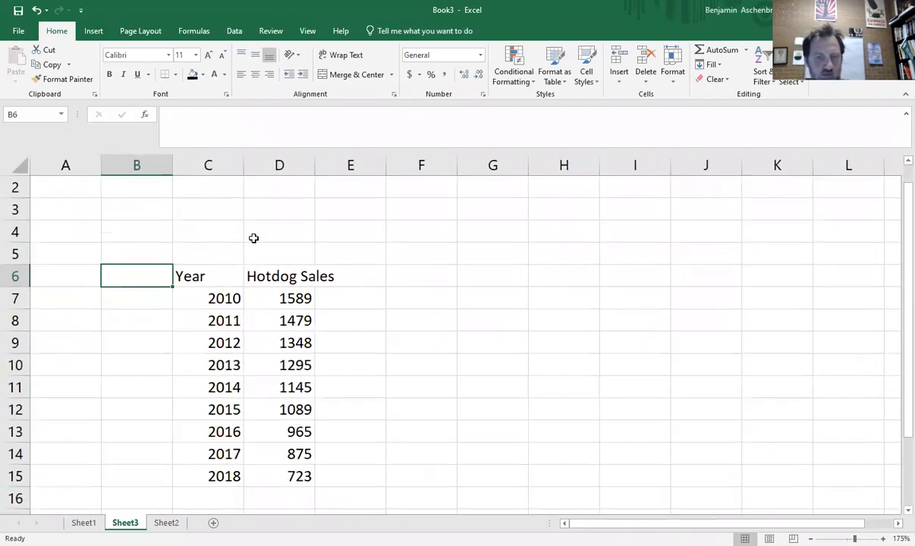
scroll(253, 237, "down", 1)
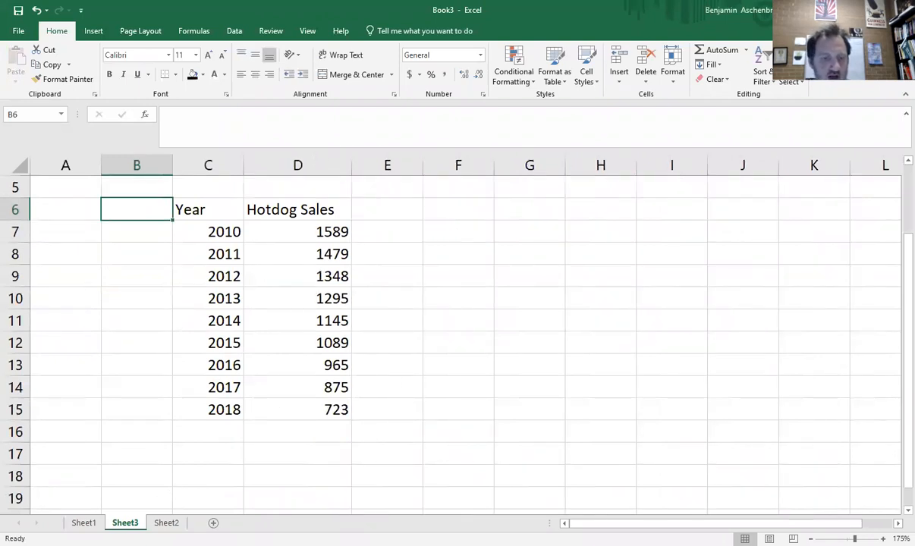
- Copy the Ben's Hotdog Sales chart from Sheet1 to Sheet3 and place it below row 9, leaving row 5 free
left_click(84, 523)
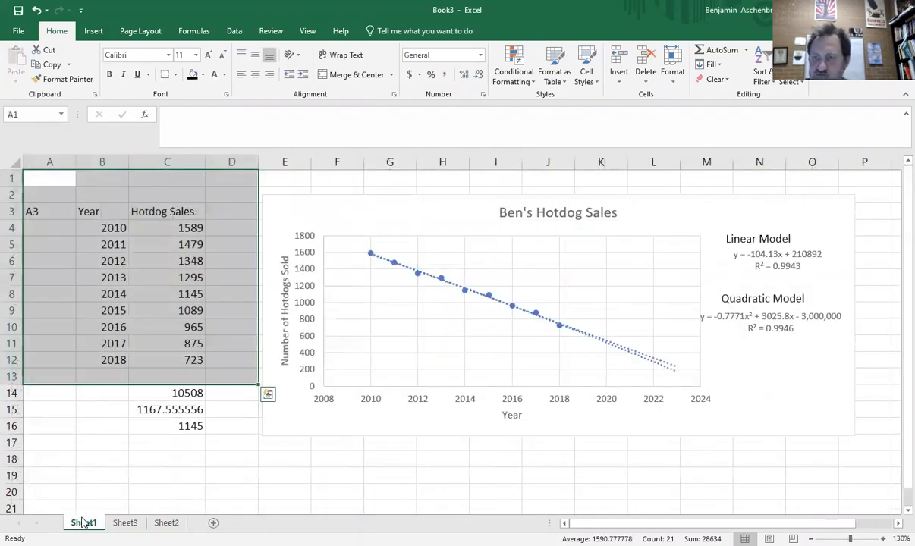
left_click(807, 324)
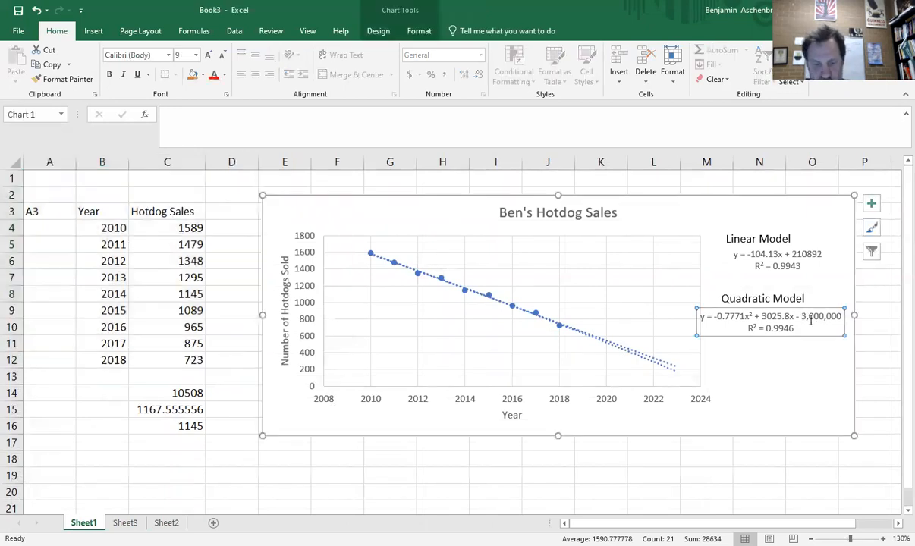
left_click(126, 523)
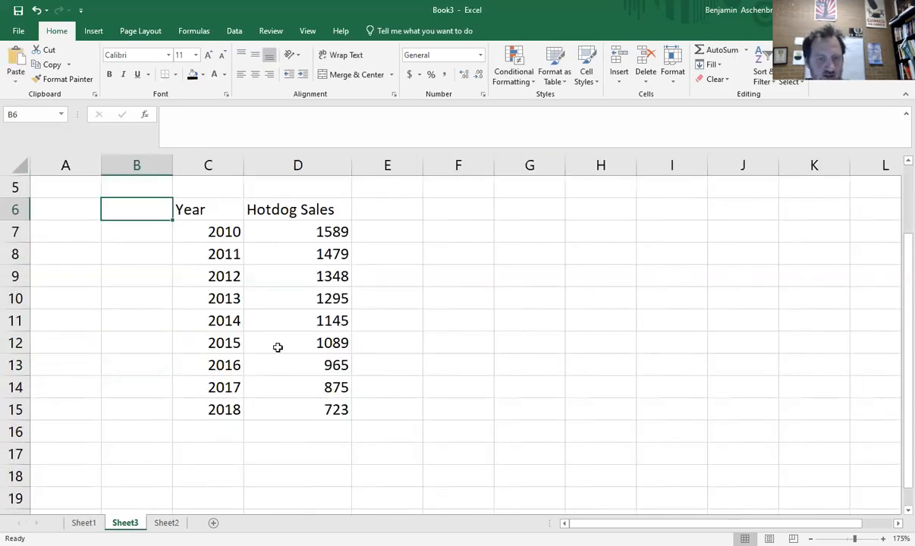
key("ctrl+v")
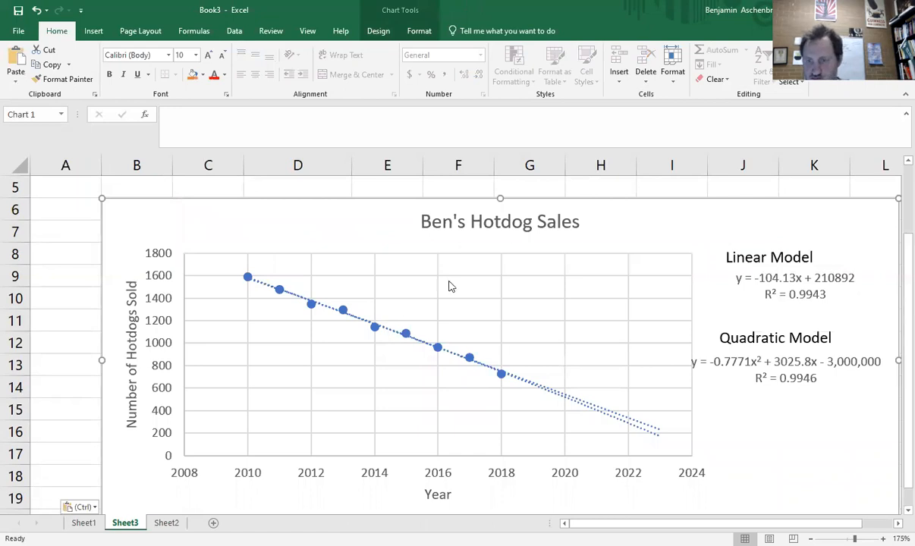
left_click_drag(640, 205, 523, 247)
- Enter the quadratic model as text y=-0.7771x^2+3025.8-3000000 in cell E5
left_click(391, 185)
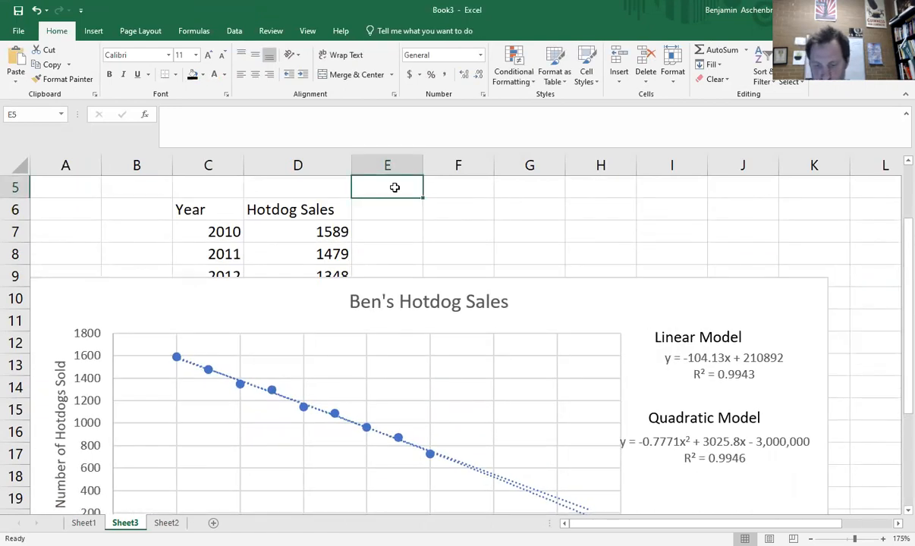
type("y=-0.7771x^2+")
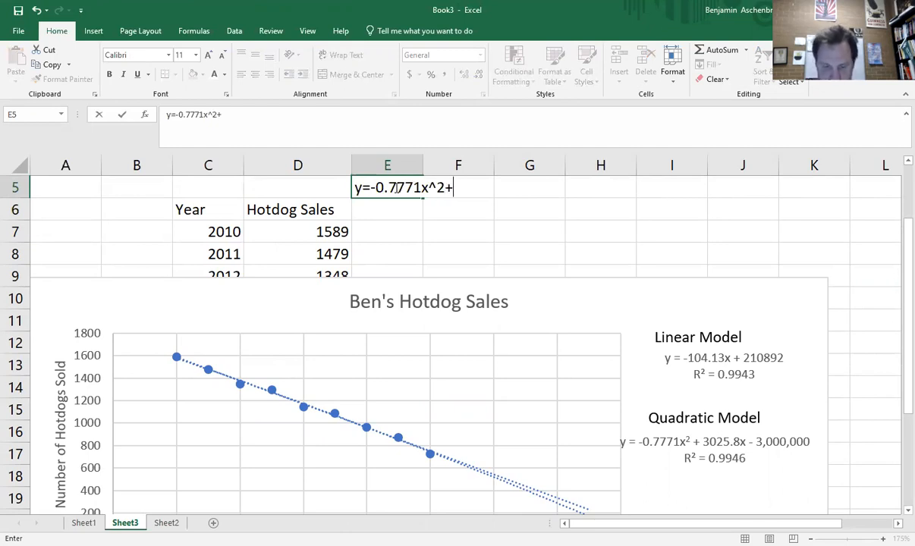
type("302")
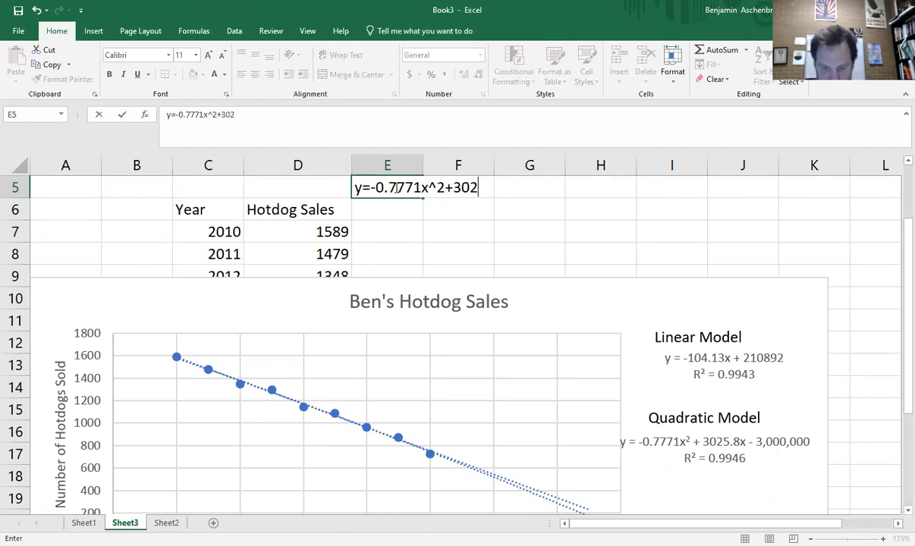
type("5.8")
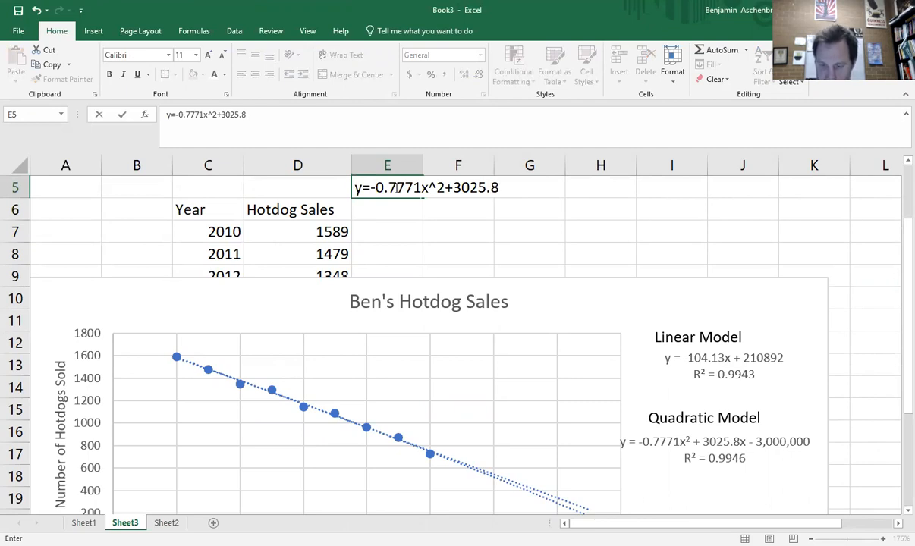
type("-30")
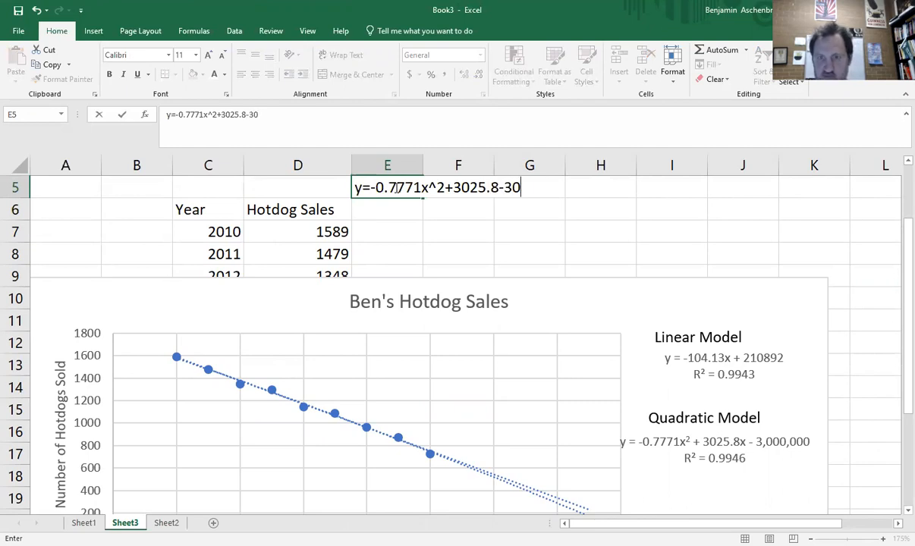
type("00000")
key("Return")
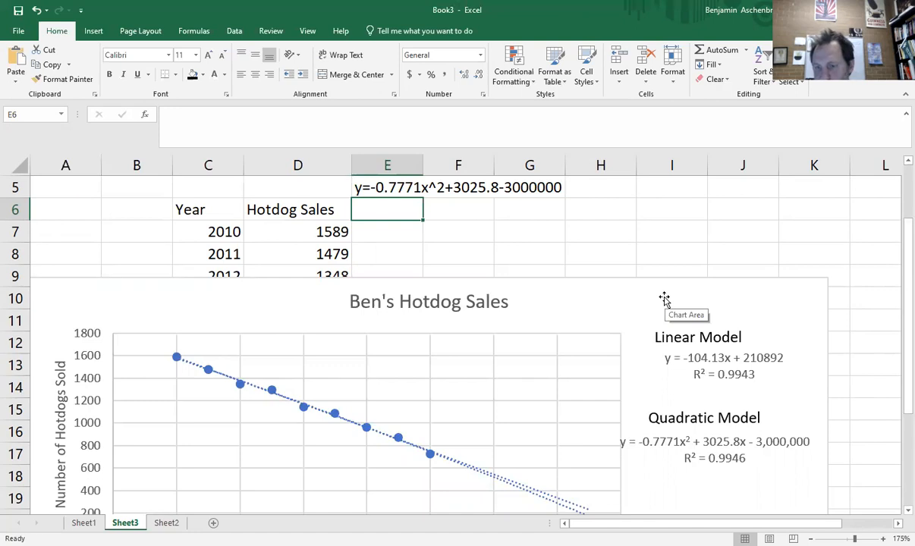
- Enter the linear model as text y=-104.13x+210892 in cell I5
left_click(681, 183)
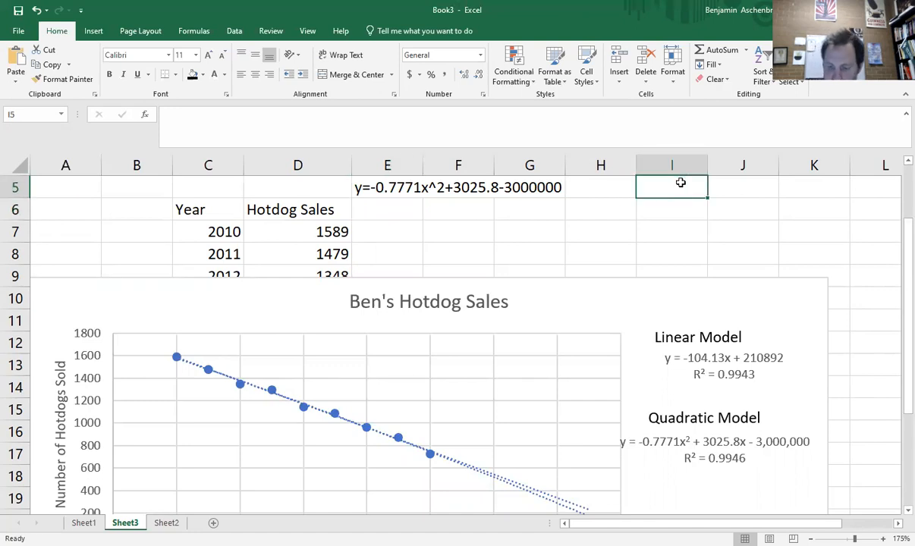
type("y=-104.13x+210892")
key("ctrl+Return")
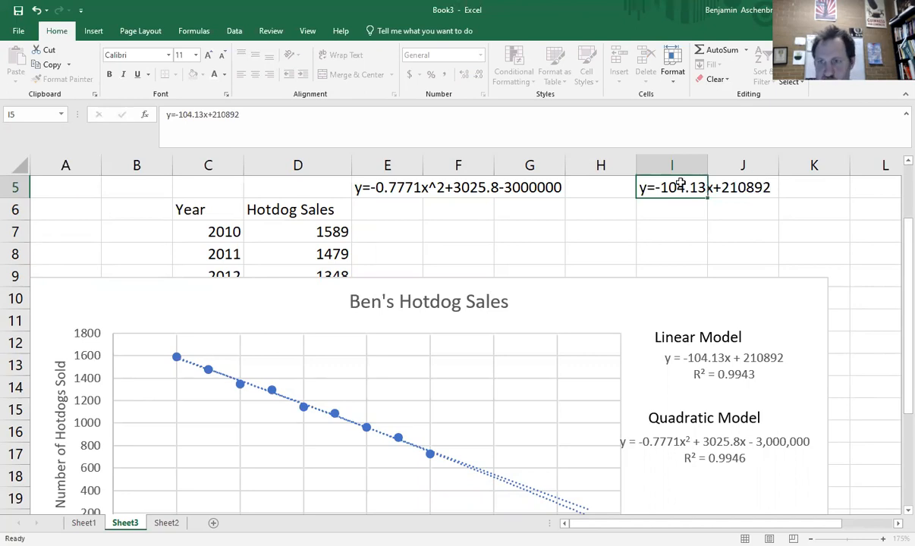
key("Return")
- Delete the copied Ben's Hotdog Sales chart from Sheet3
left_click(609, 306)
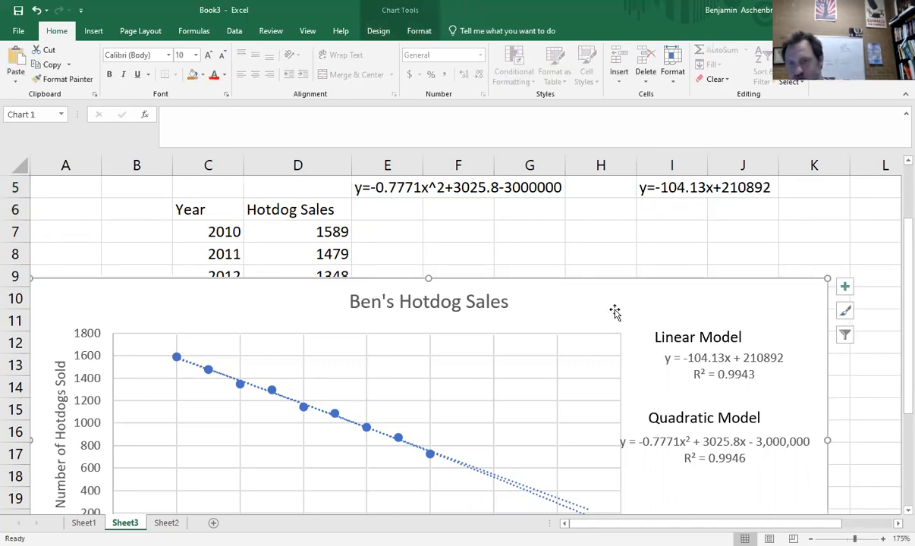
key("Delete")
left_click(611, 312)
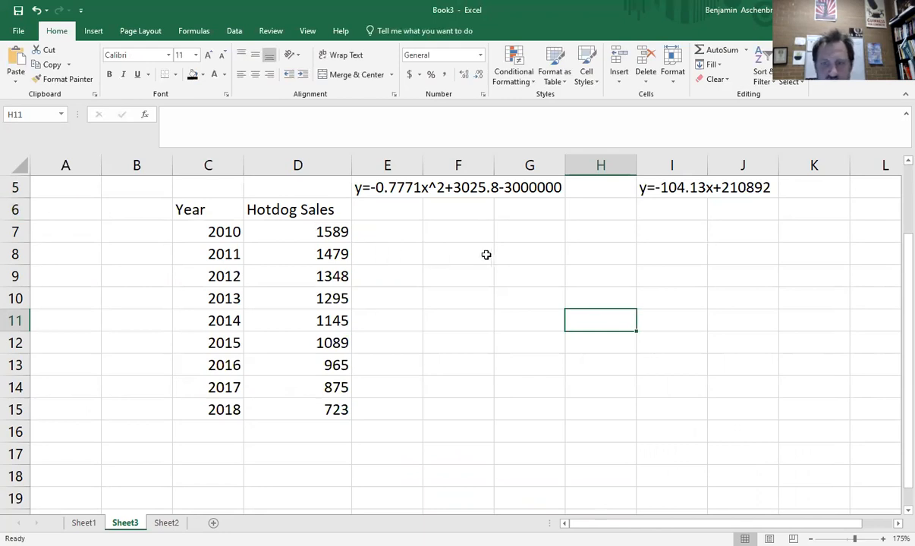
- Insert a blank row above the Year and Hotdog Sales headings in row 6
scroll(486, 253, "up", 1)
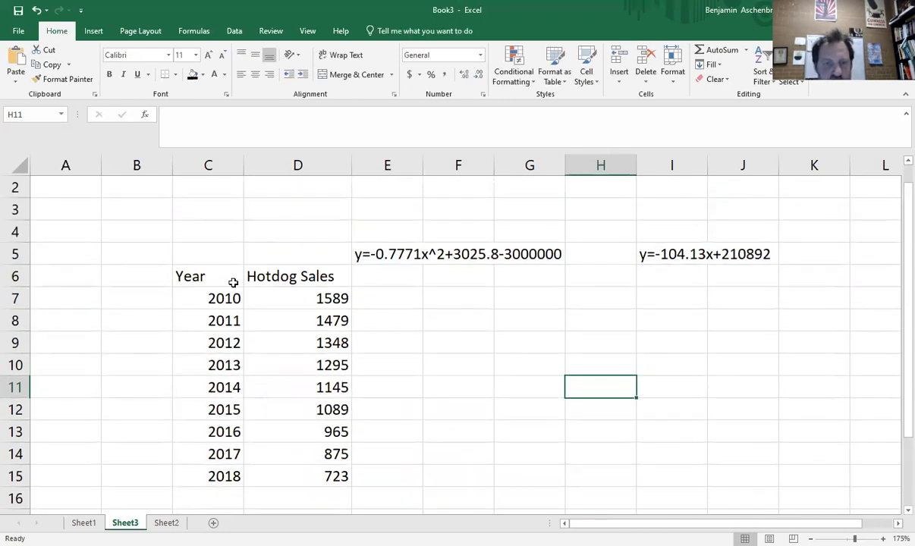
left_click(13, 276)
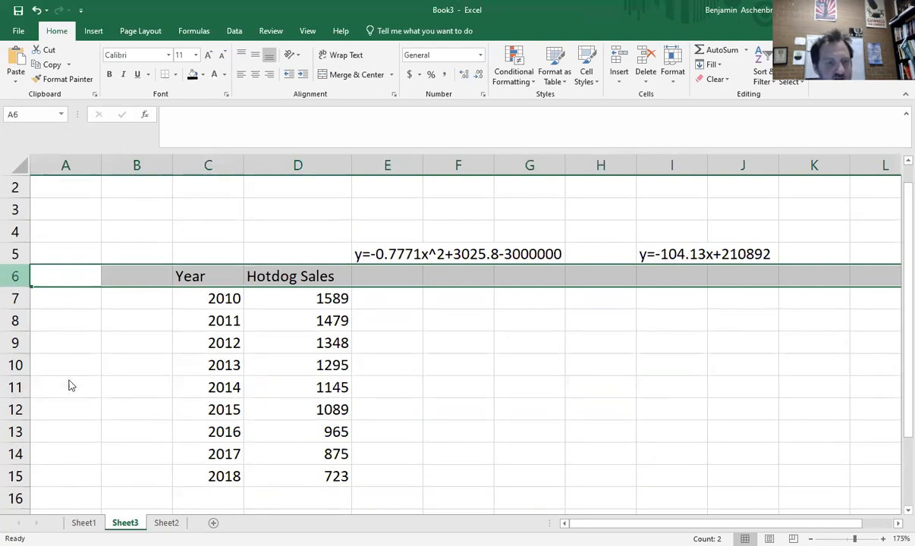
right_click(14, 276)
left_click(70, 365)
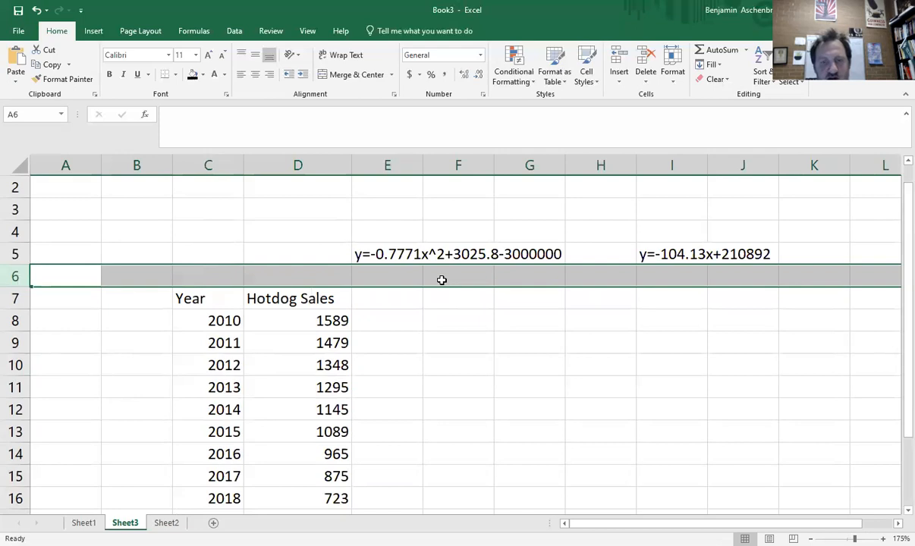
- Add the column heading Predictions in cell F7 beneath the quadratic equation
left_click(442, 280)
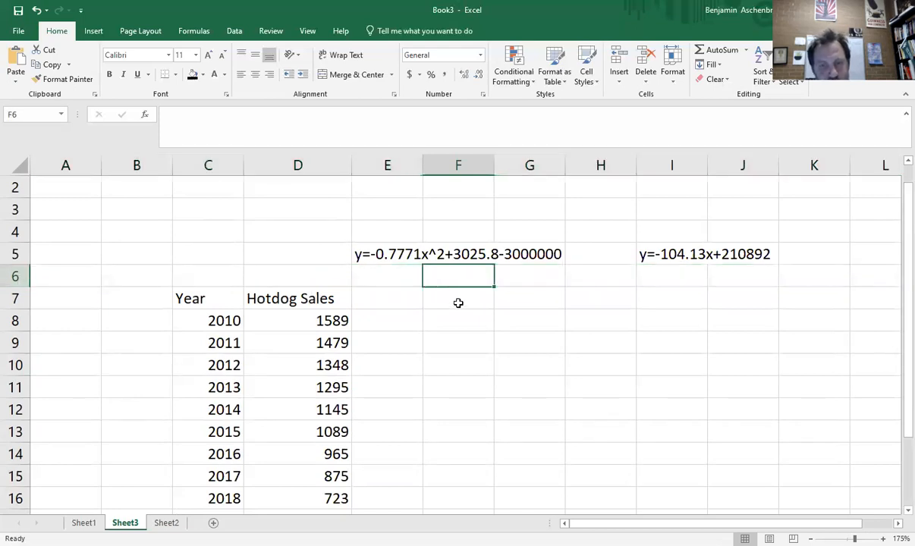
left_click(458, 303)
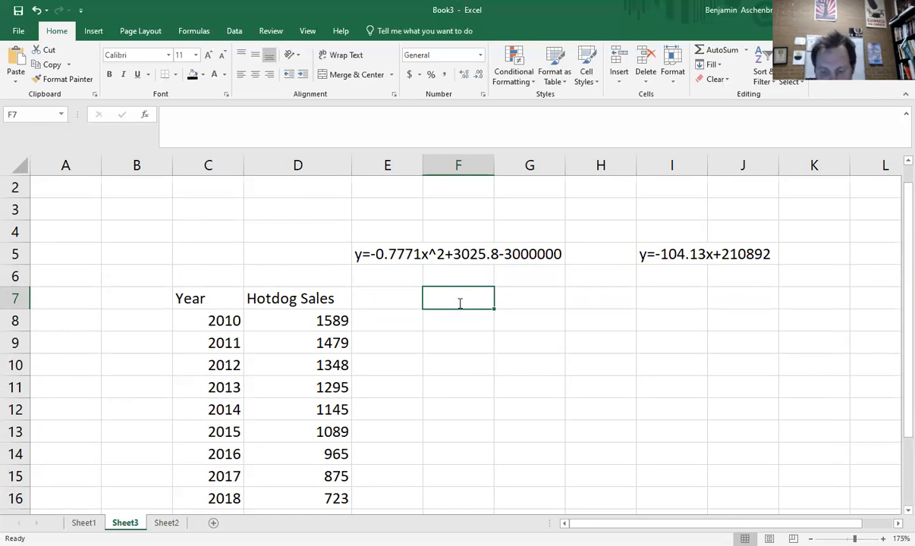
type("Predictions")
key("Return")
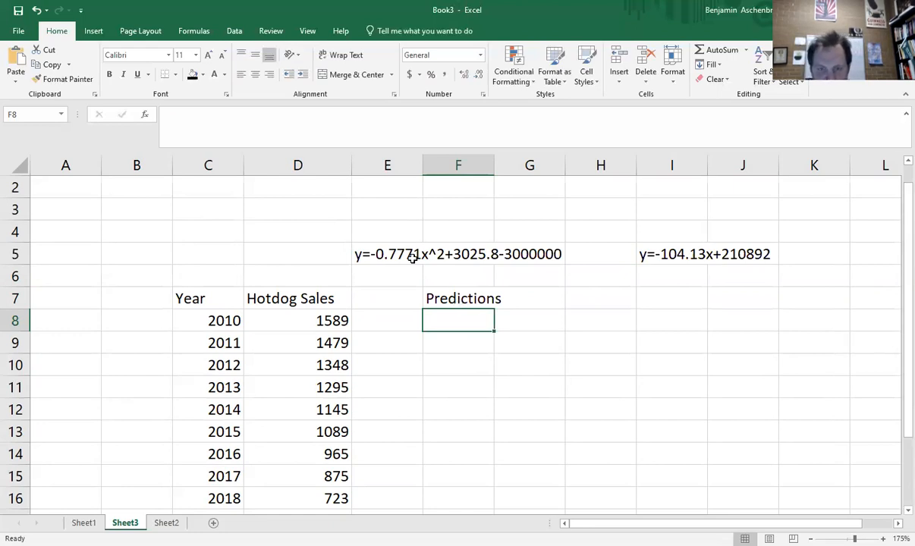
- Add the missing x after 3025.8 in E5 so the equation reads y=-0.7771x^2+3025.8x-3000000
left_click(374, 253)
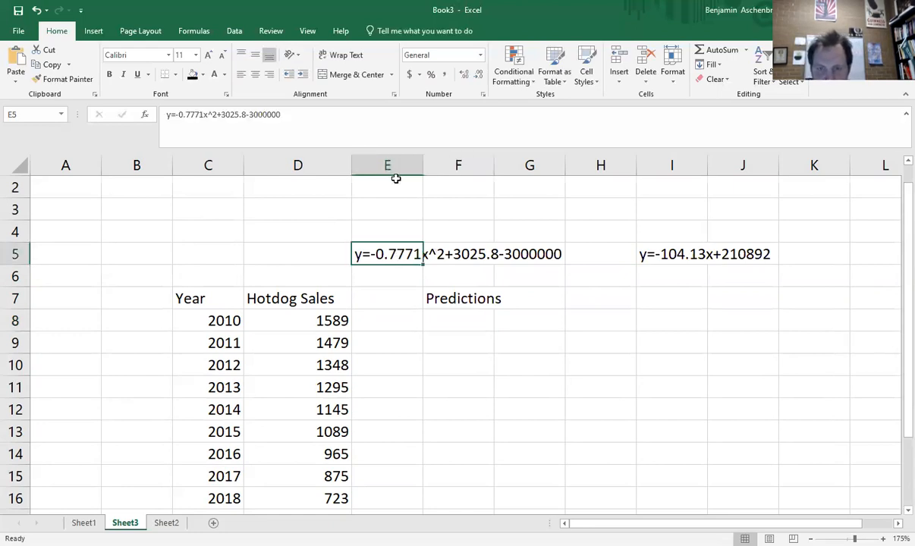
left_click(246, 114)
type("x")
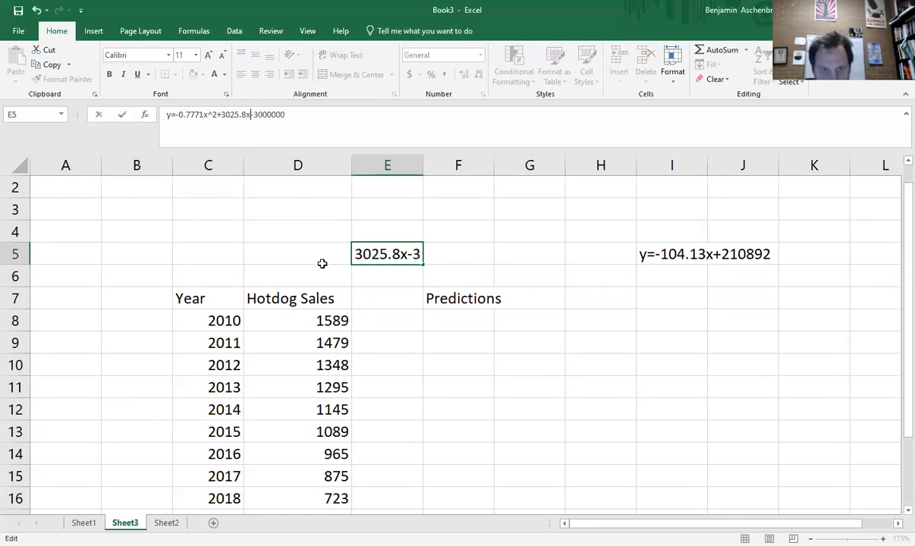
left_click(649, 254)
left_click(446, 317)
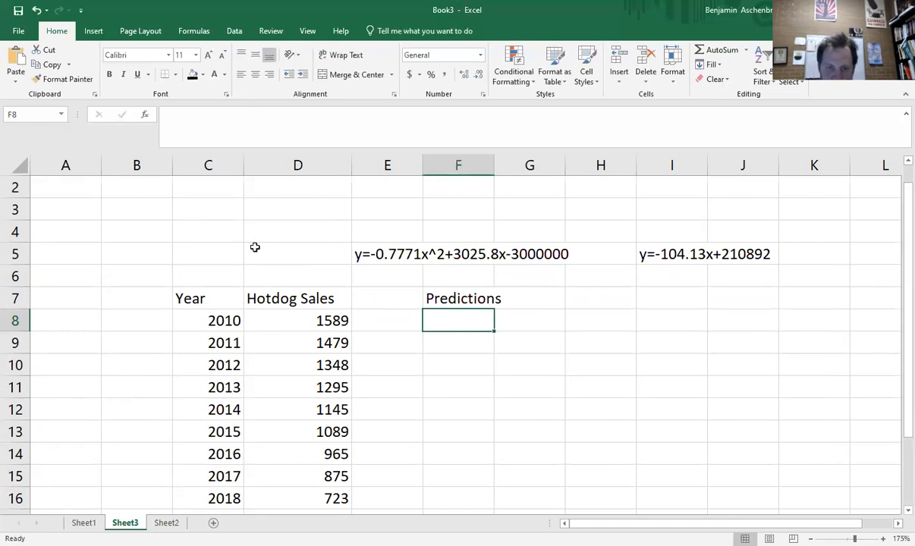
- Label the Year column x in cell C6 and the Hotdog Sales column y in cell D6
left_click(217, 281)
type("x")
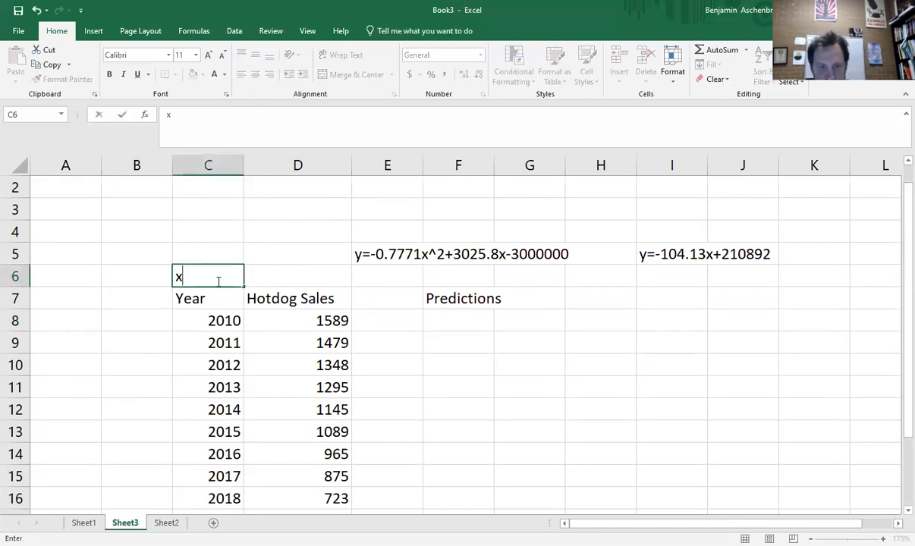
key("Tab")
type("y")
key("Return")
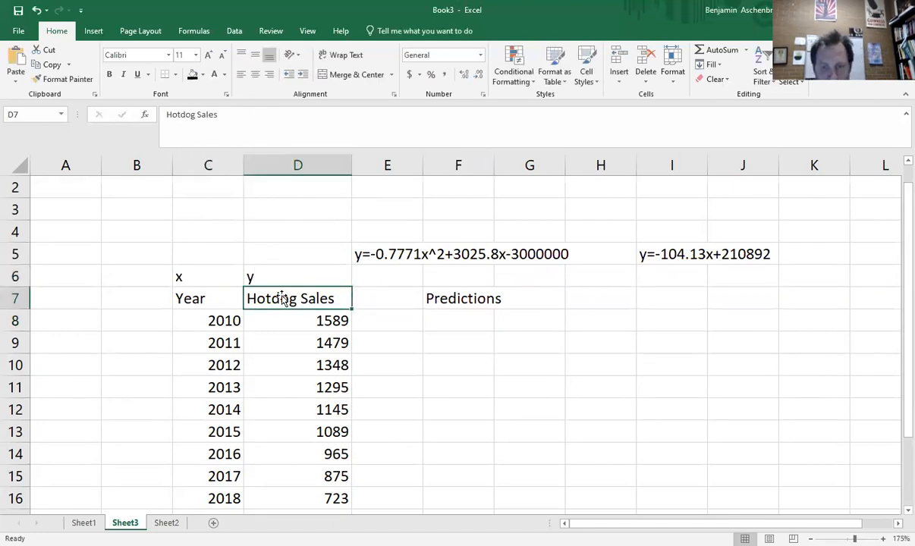
- Calculate the quadratic prediction for 2010 in cell F8 with the formula =-0.7771*C8*C8+3025.8*C8-3000000
left_click(478, 321)
type("=-0.7771")
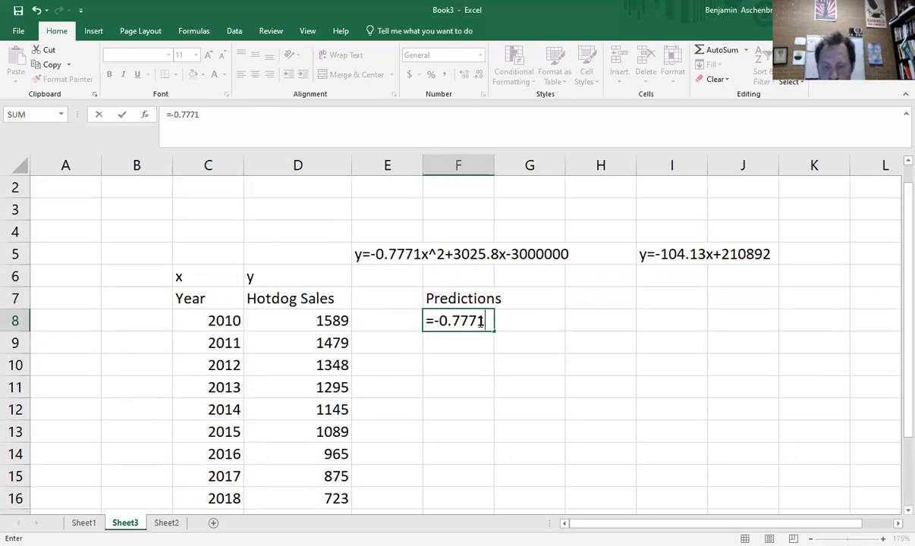
type("*")
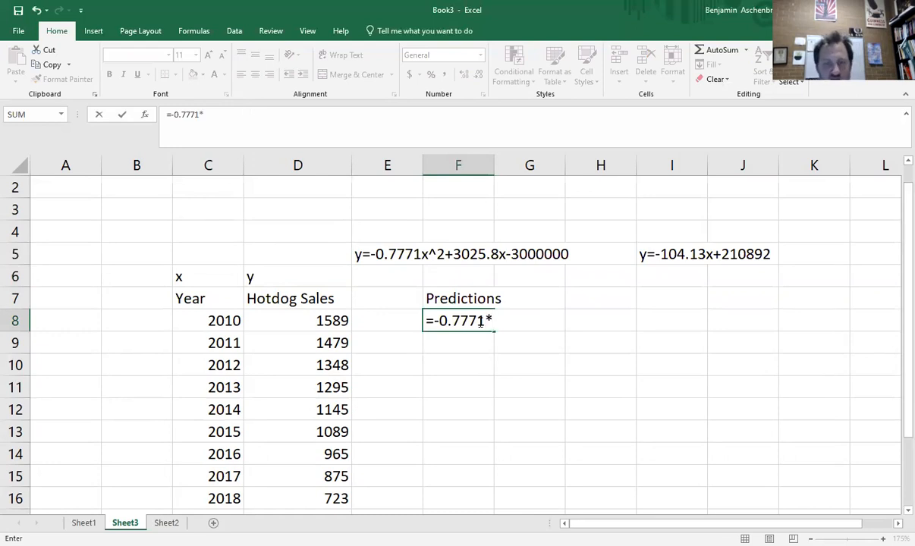
left_click(216, 318)
type("*")
left_click(218, 319)
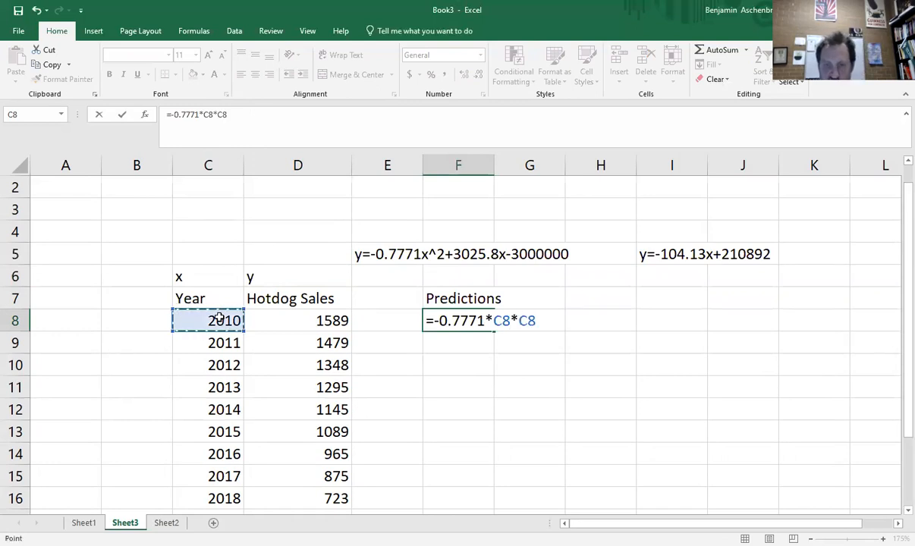
type("+")
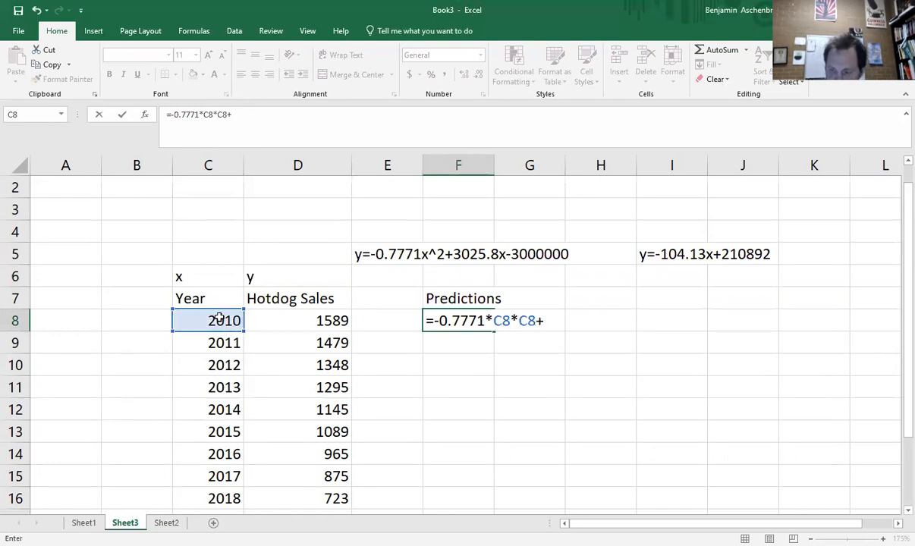
type("3025.8")
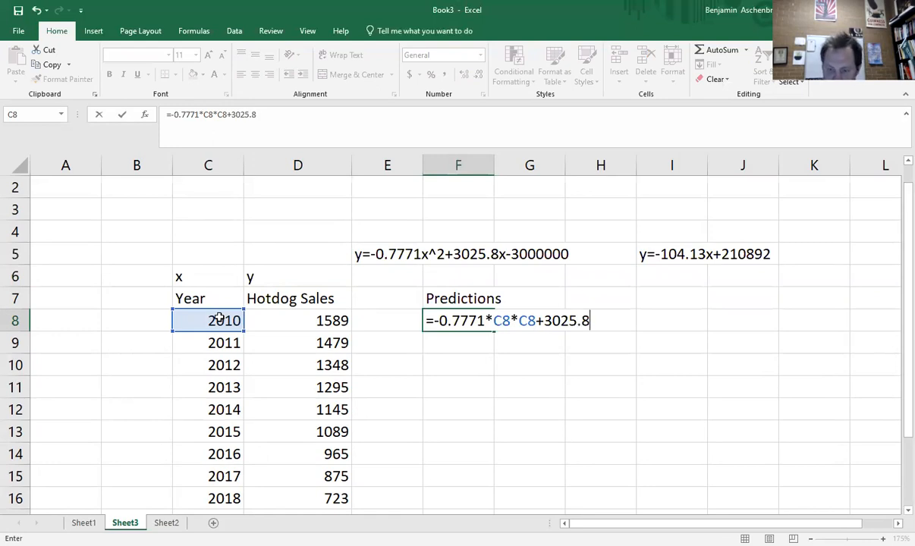
type("*")
left_click(219, 319)
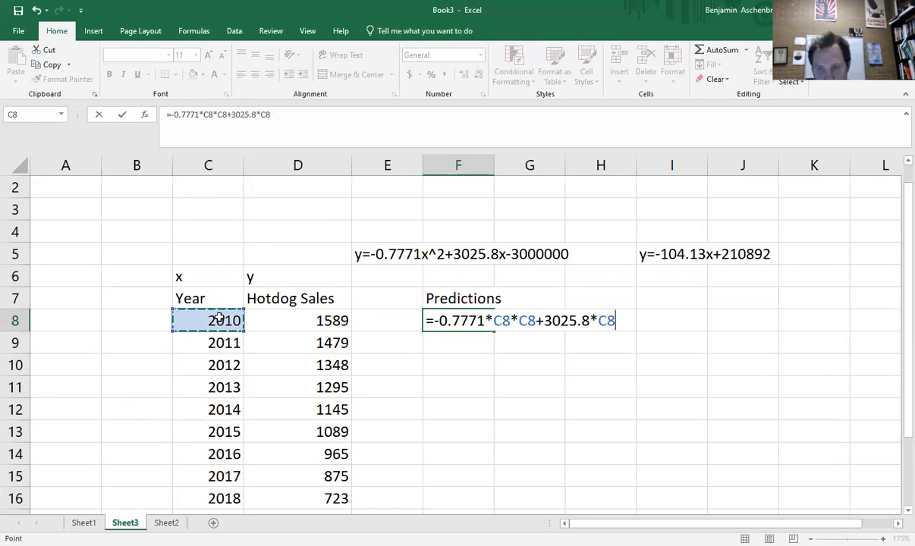
type("-")
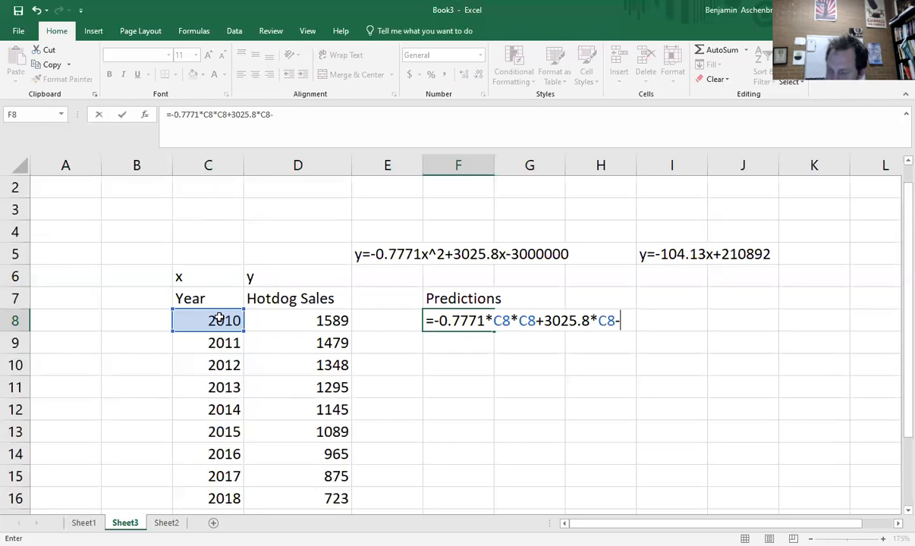
type("3000000")
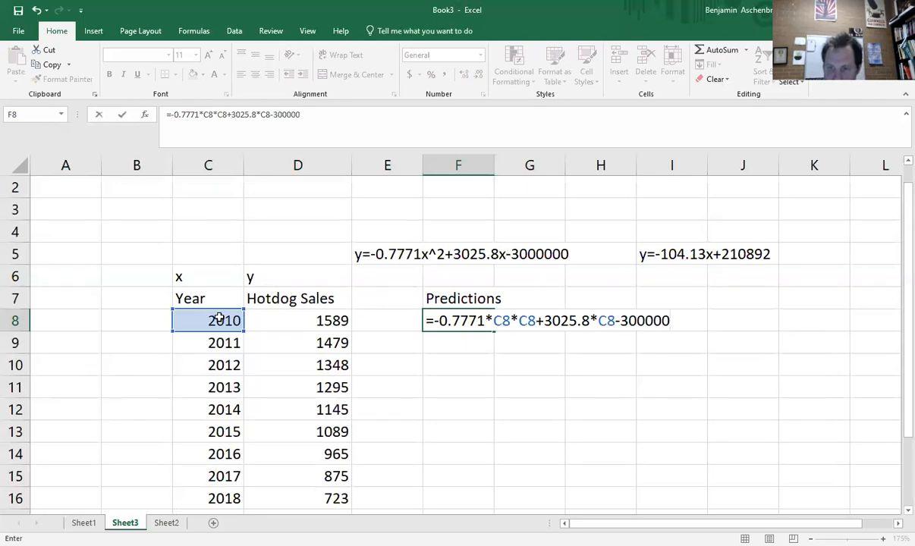
key("Return")
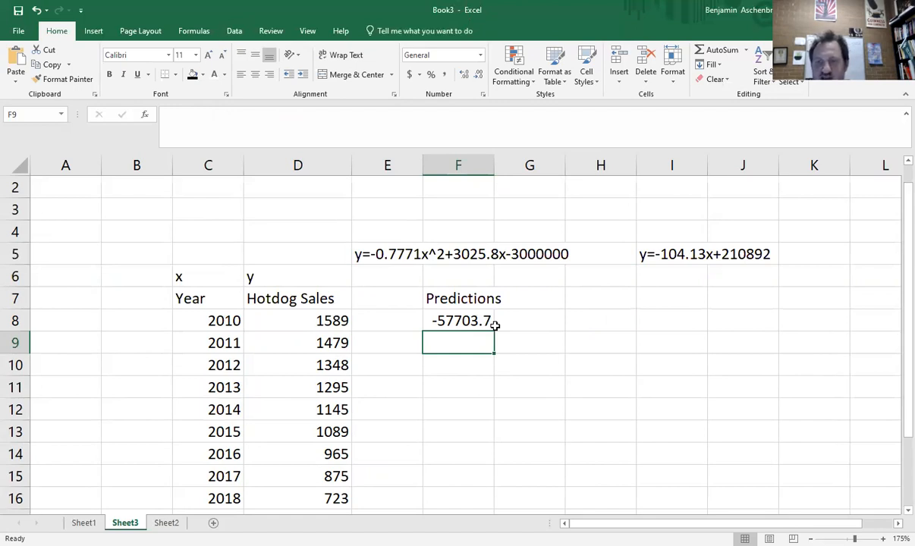
- Black out the quadratic Predictions column by filling cells F7:F16 with black
left_click(654, 299)
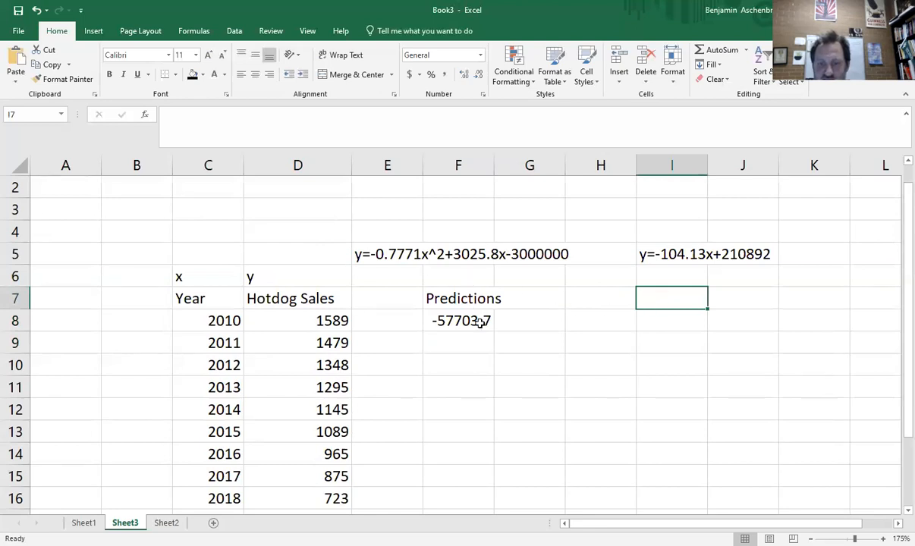
left_click_drag(451, 287, 481, 497)
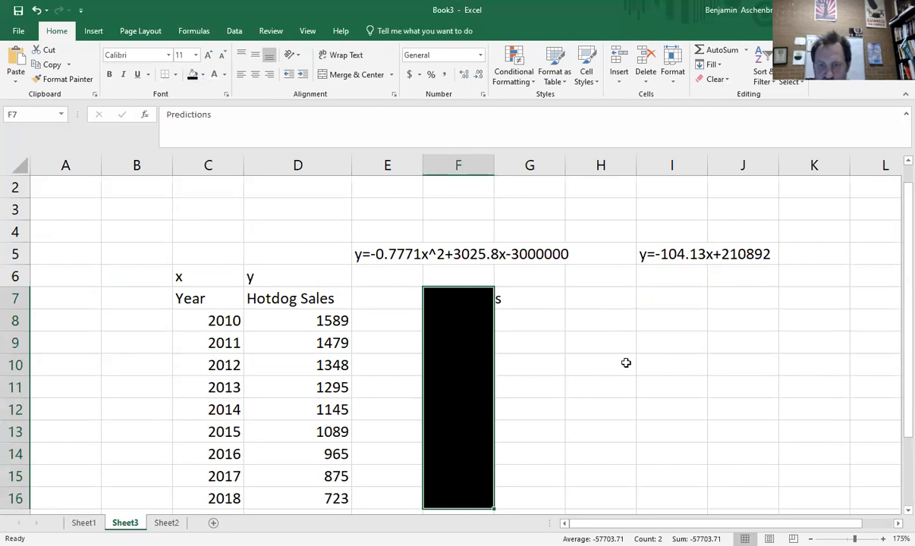
- Add the column heading Linear Predictions in cell I7 beneath the linear equation
left_click(666, 304)
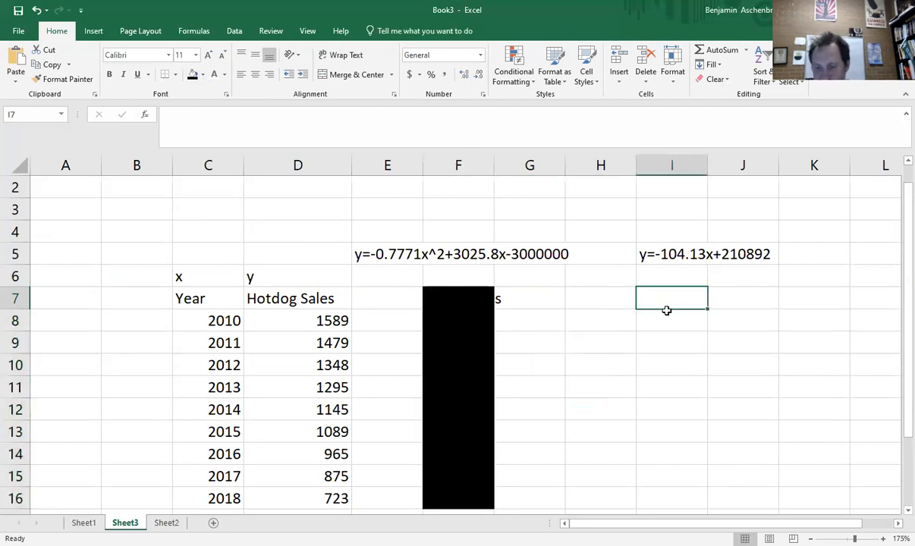
type("Linear Pre")
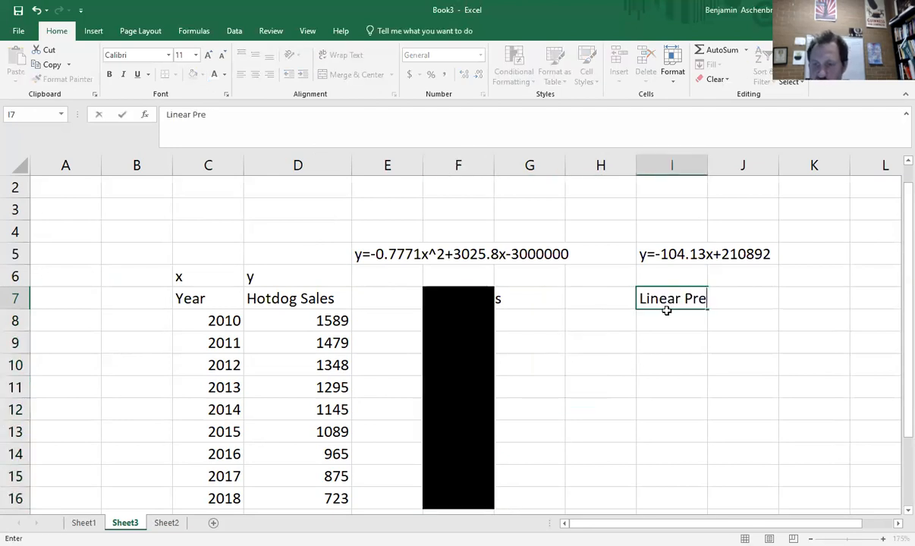
type("dictinos")
key("Return")
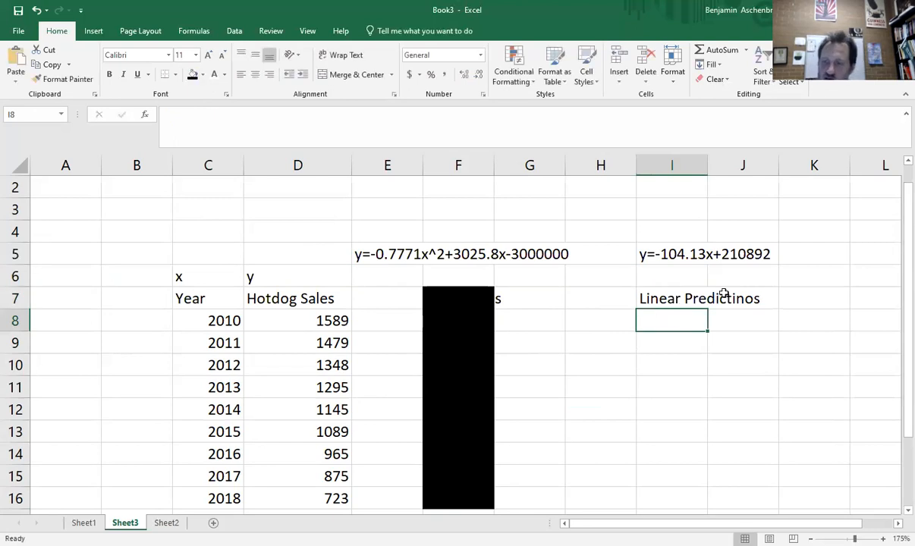
left_click(692, 298)
left_click(227, 114)
key("BackSpace")
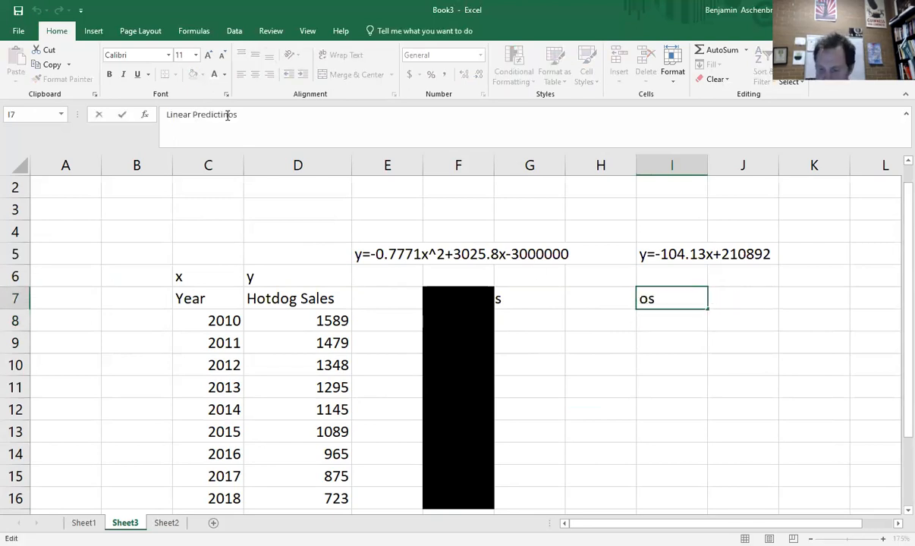
type("n")
key("Return")
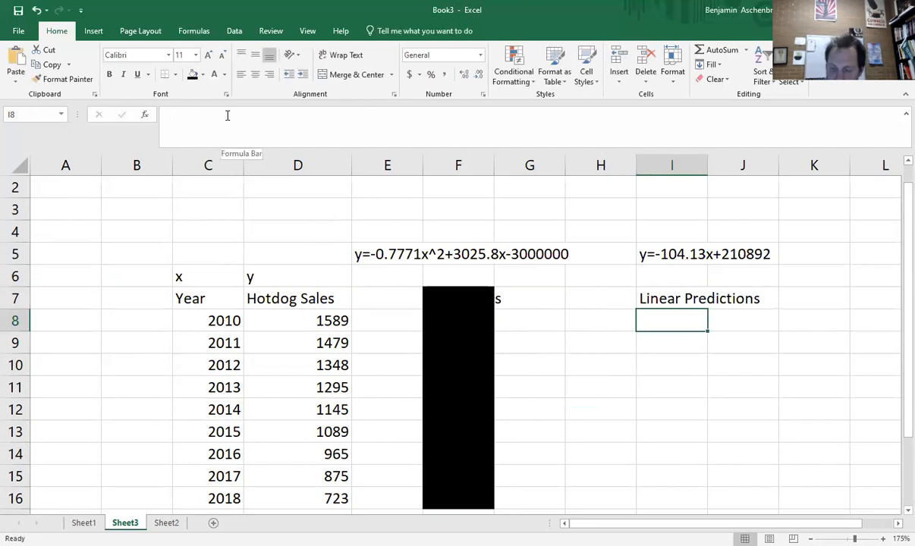
- Calculate the linear prediction for 2010 in cell I8 with the formula =-104.13*C8+210892
type("=")
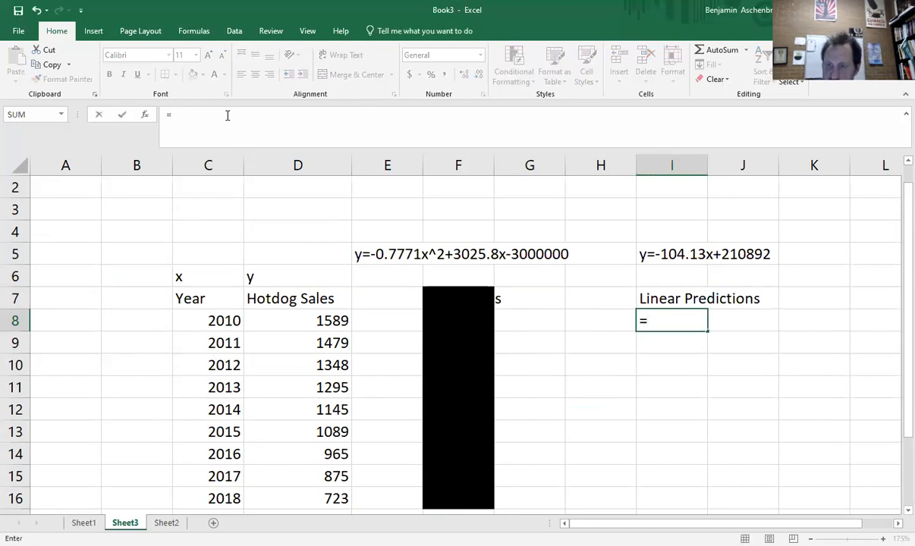
type("10")
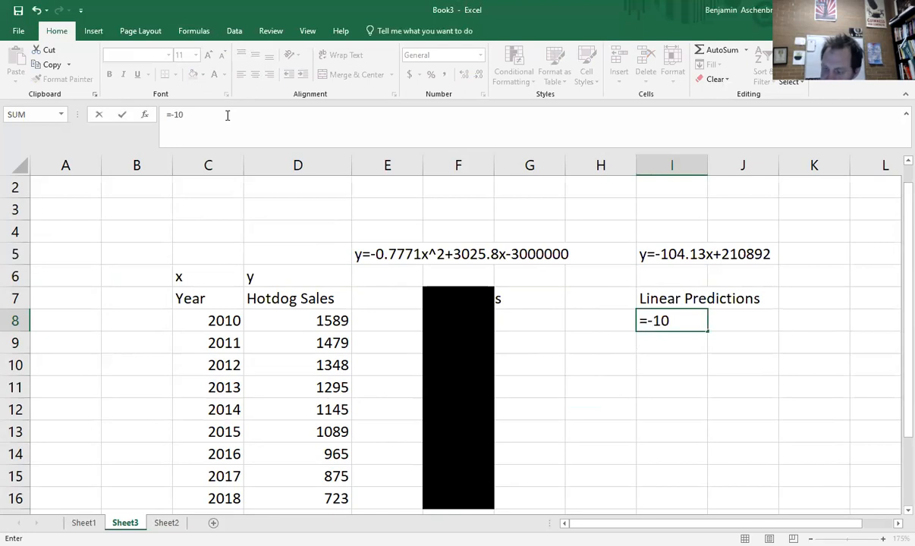
type("4.13*")
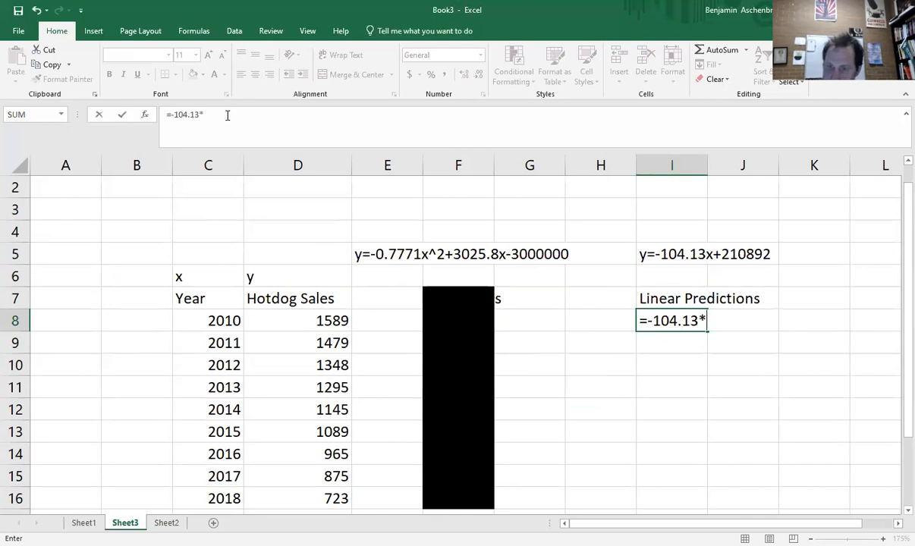
left_click(217, 322)
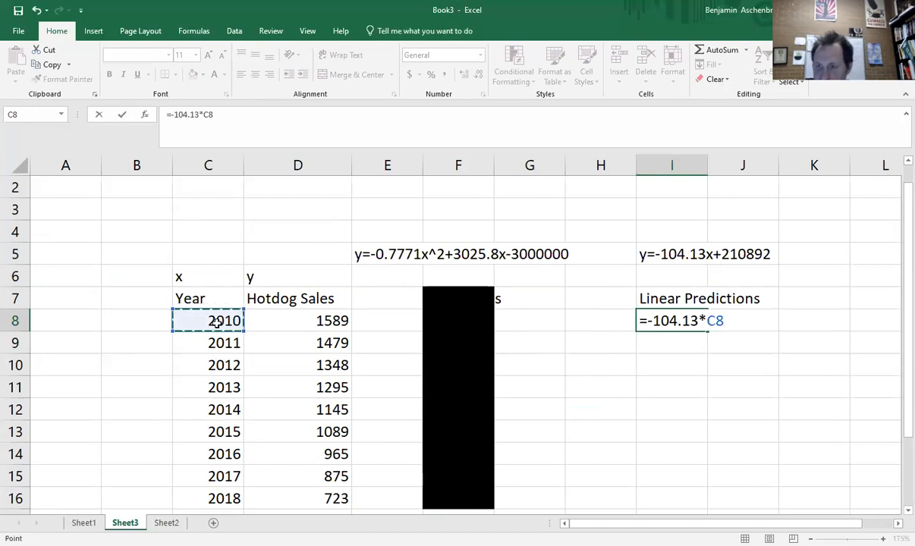
type("+210892")
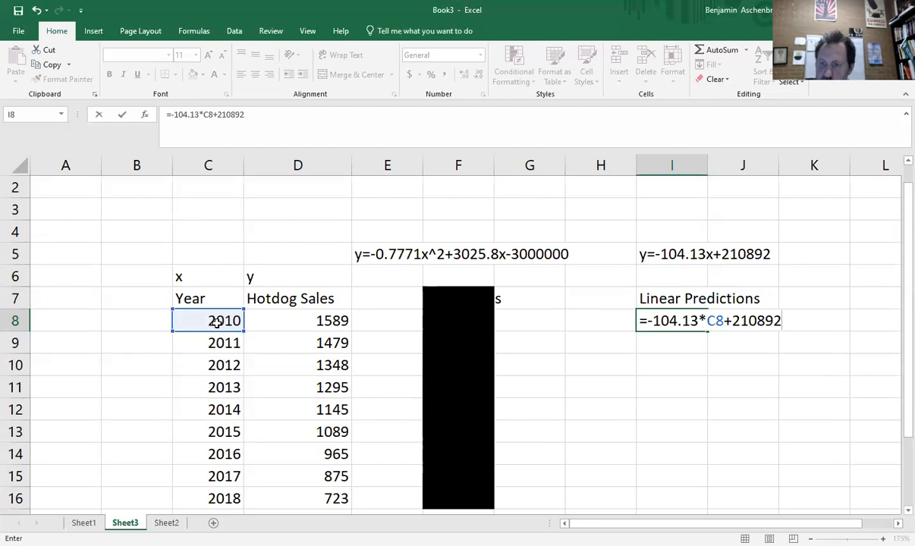
key("Return")
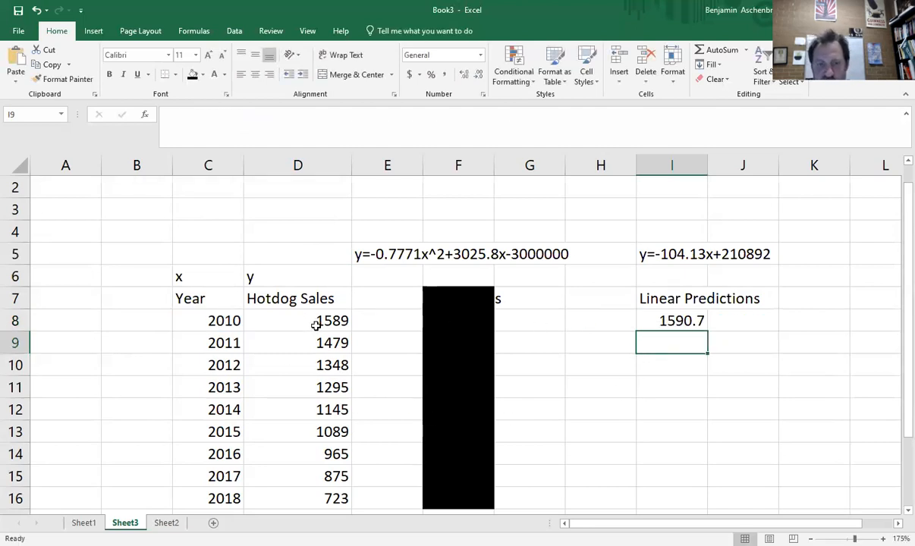
double_click(683, 320)
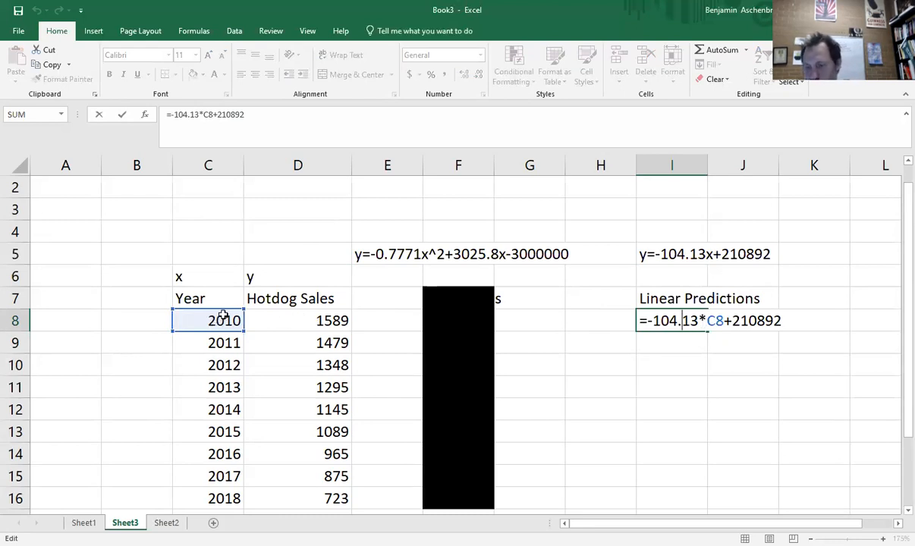
key("Return")
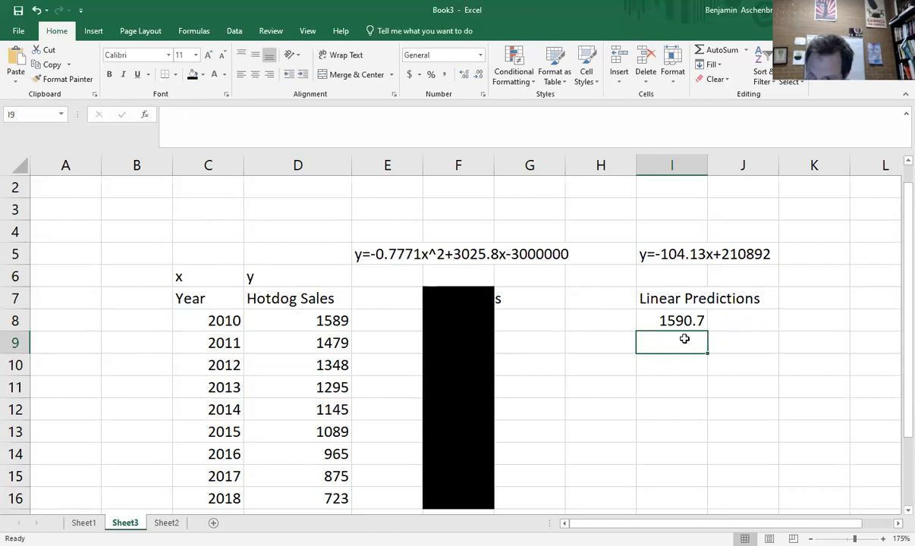
- Fill the linear prediction formula from I8 down through I16 to cover the years up to 2018
left_click(649, 319)
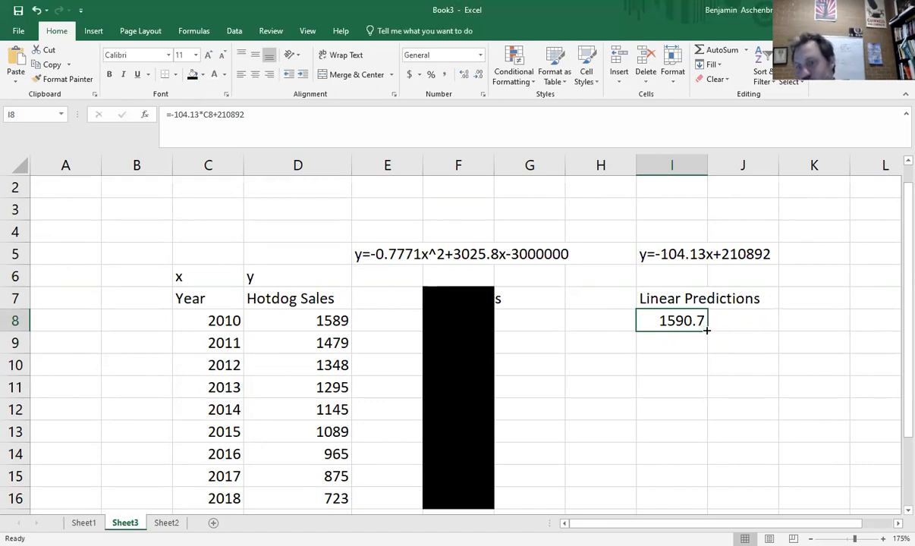
left_click_drag(706, 330, 706, 330)
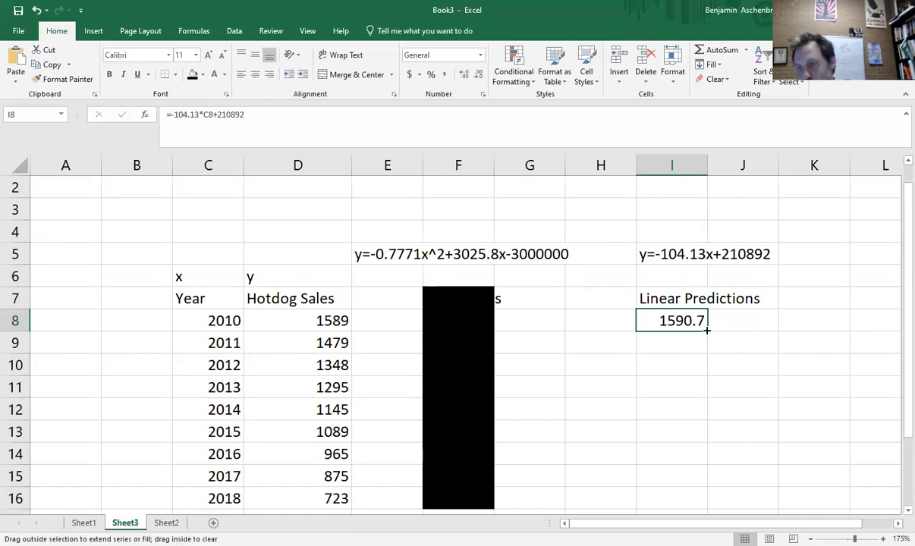
left_click_drag(707, 331, 706, 504)
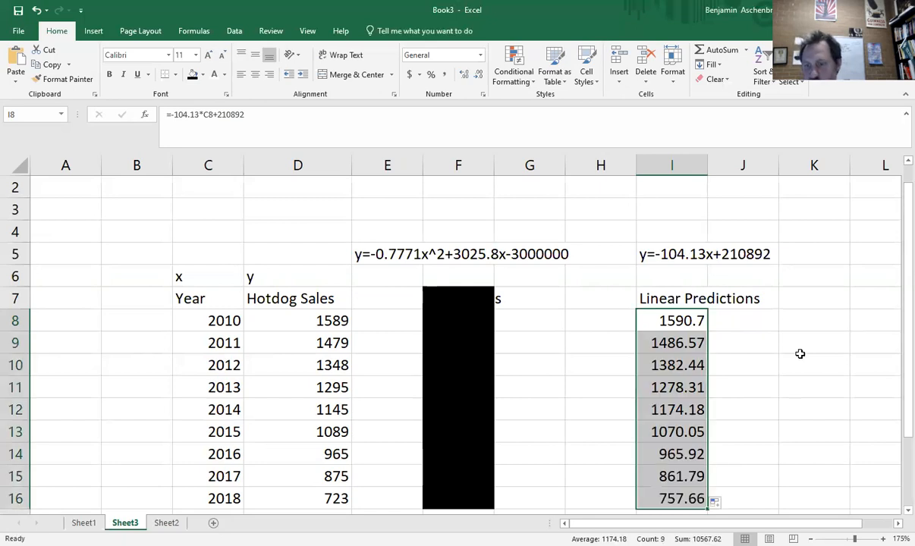
- Inspect the filled formulas in cells I8 through I11 to check which Year cell each one references
left_click(680, 319)
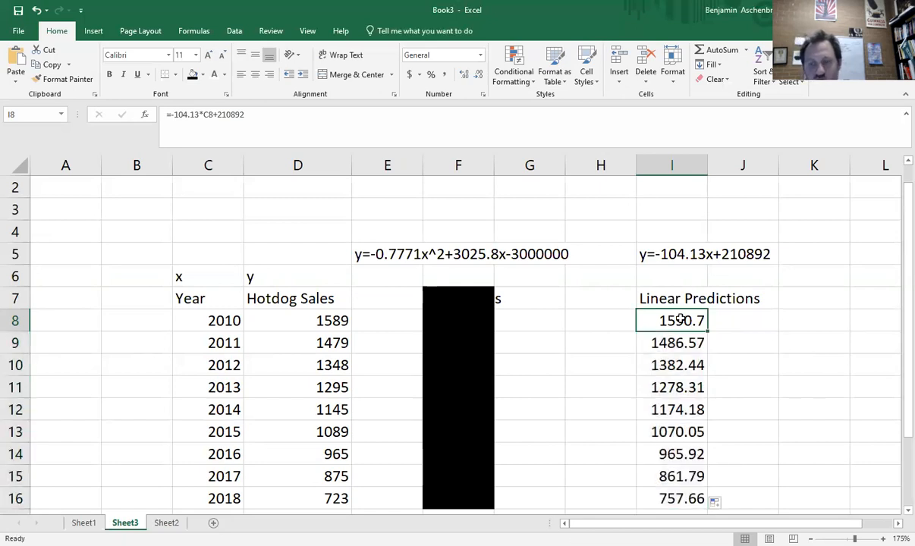
double_click(680, 320)
left_click(680, 341)
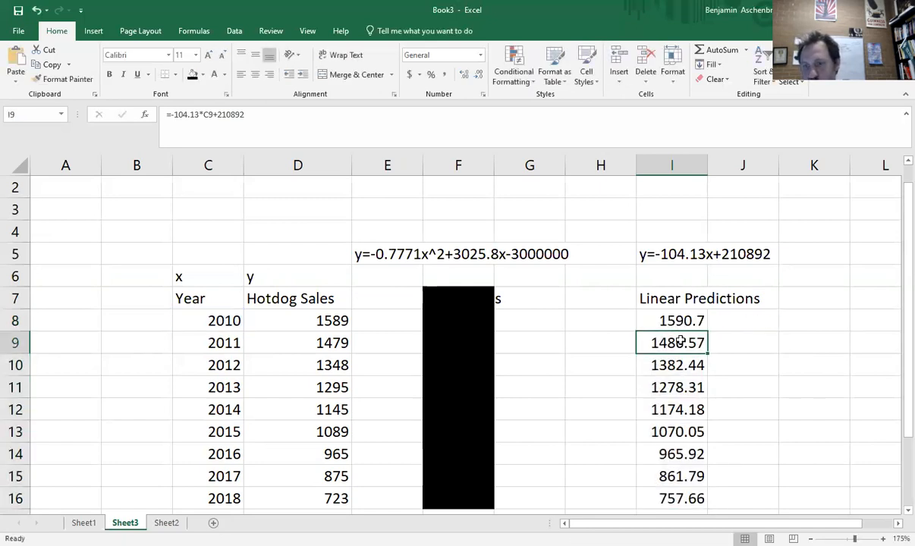
double_click(681, 341)
left_click(688, 365)
double_click(690, 367)
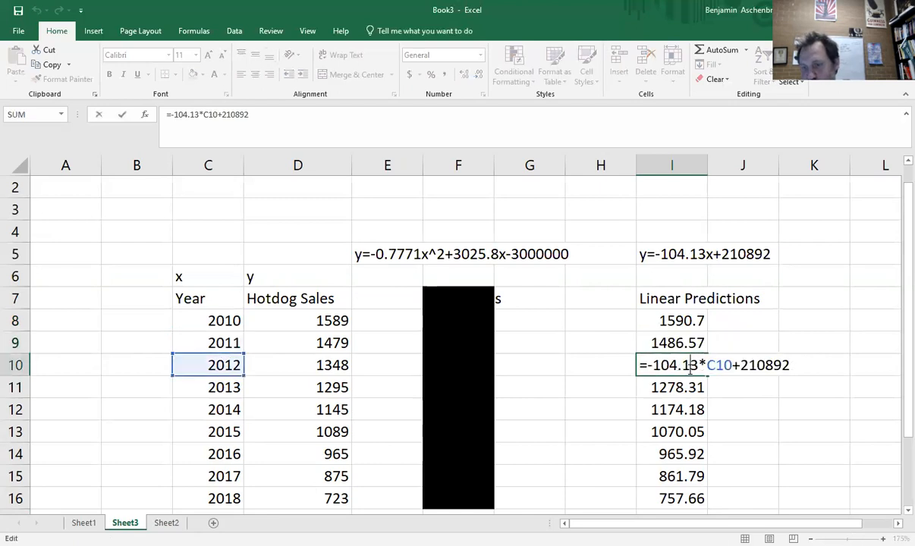
left_click(687, 379)
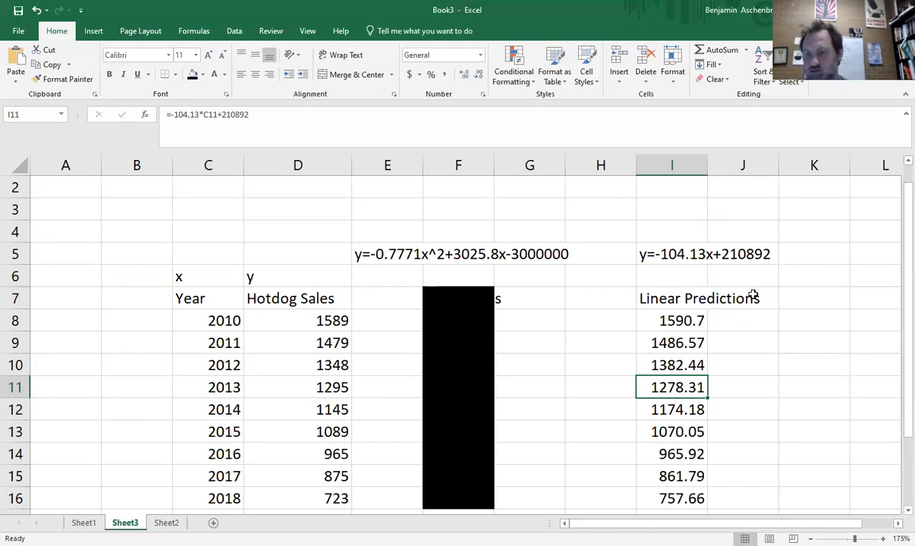
- Add the column heading Percent Error in cell J7 beside the Linear Predictions heading
left_click(713, 298)
type("Percent Error")
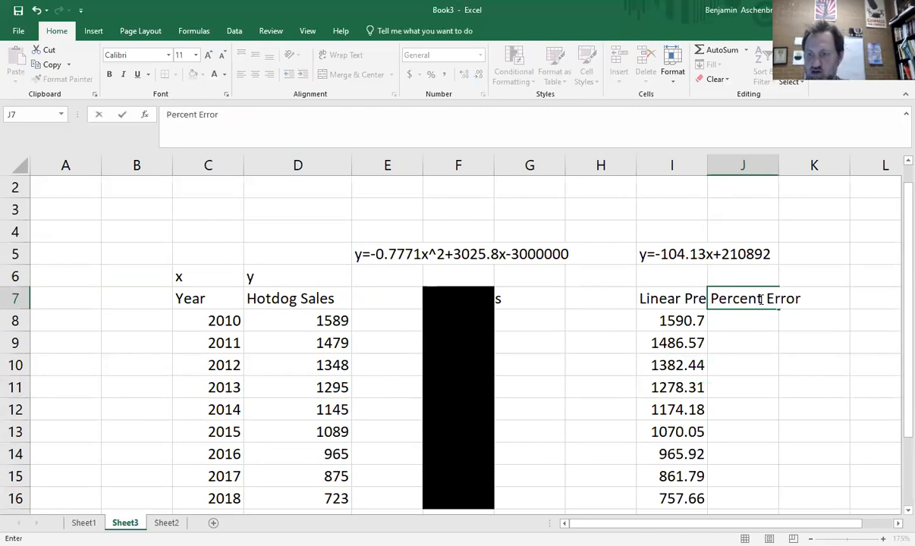
key("Return")
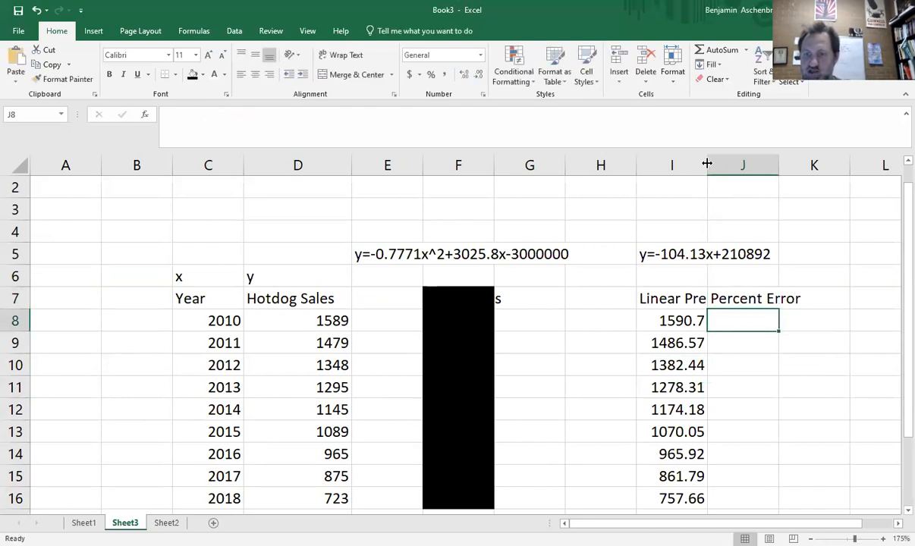
- Widen columns I and J to fit the Linear Predictions and Percent Error headings, and narrow the empty column H
left_click_drag(706, 164, 748, 165)
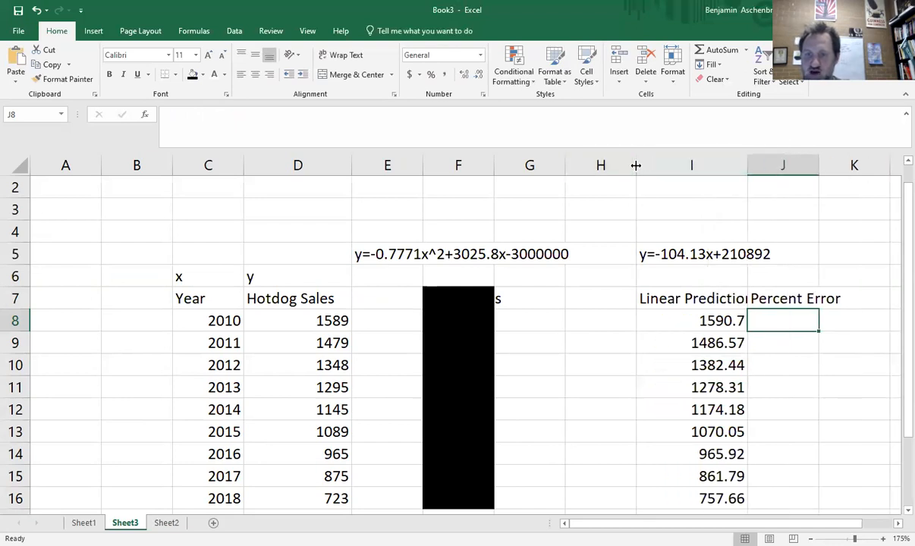
left_click_drag(636, 164, 584, 165)
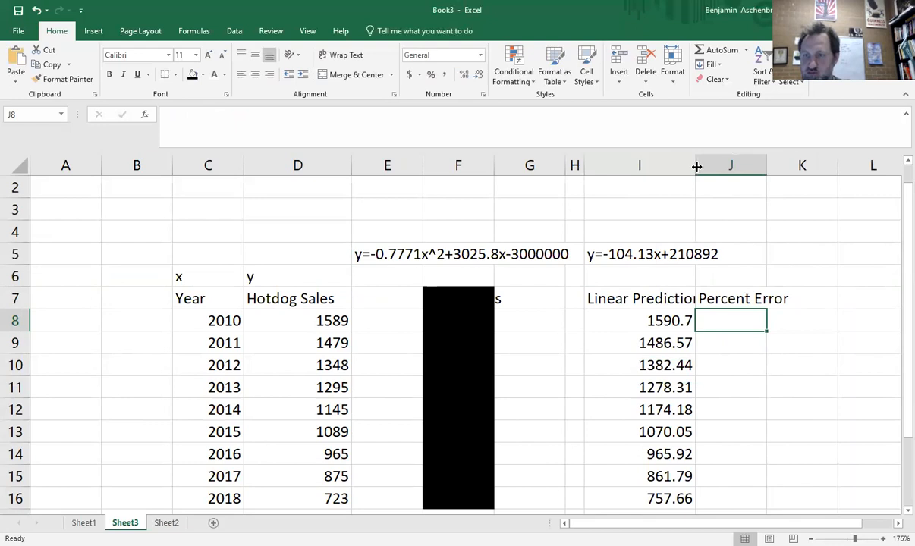
left_click_drag(694, 164, 717, 166)
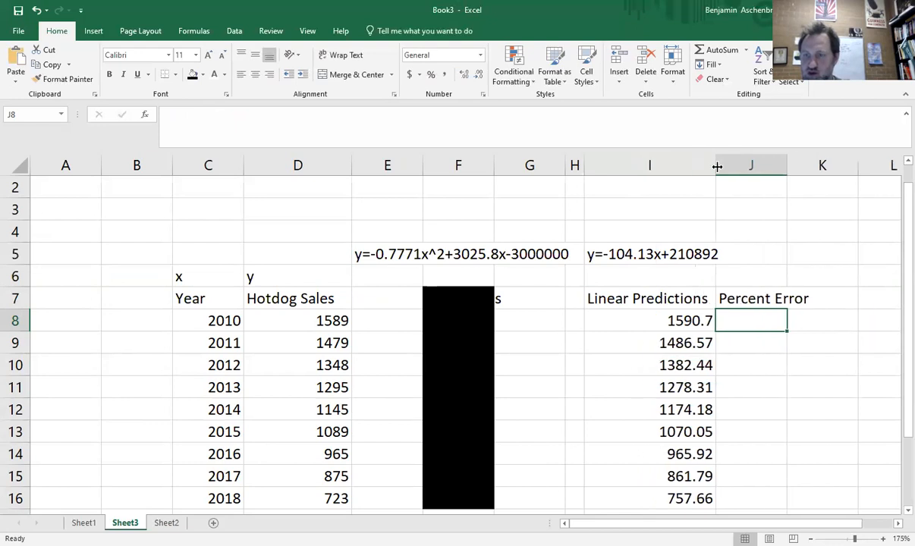
double_click(788, 170)
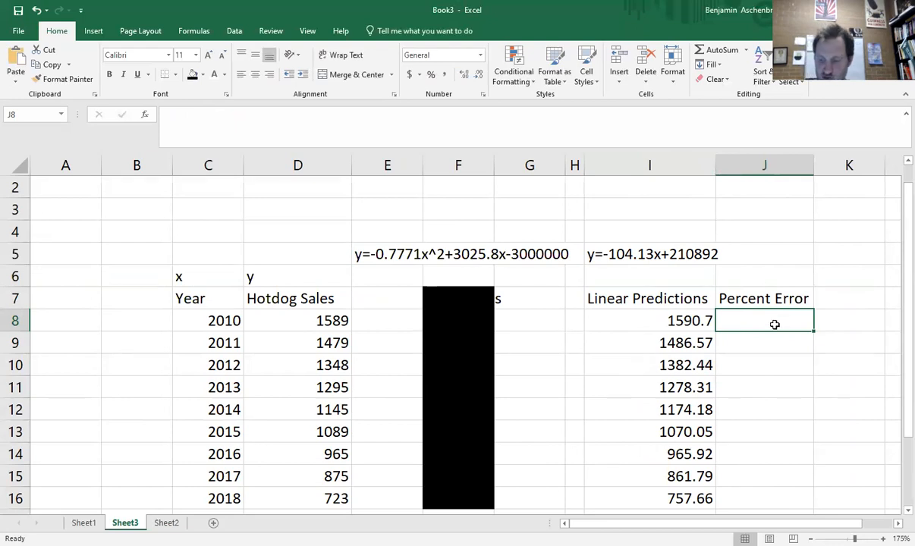
- Calculate the 2010 percent error in cell J8 with the formula =ABS(D8-I8)/D8
type("=")
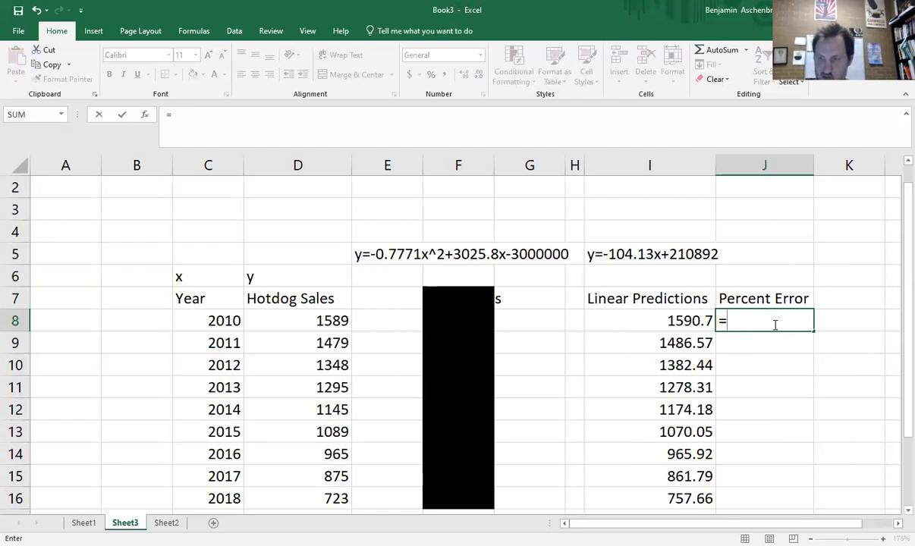
type("abs(")
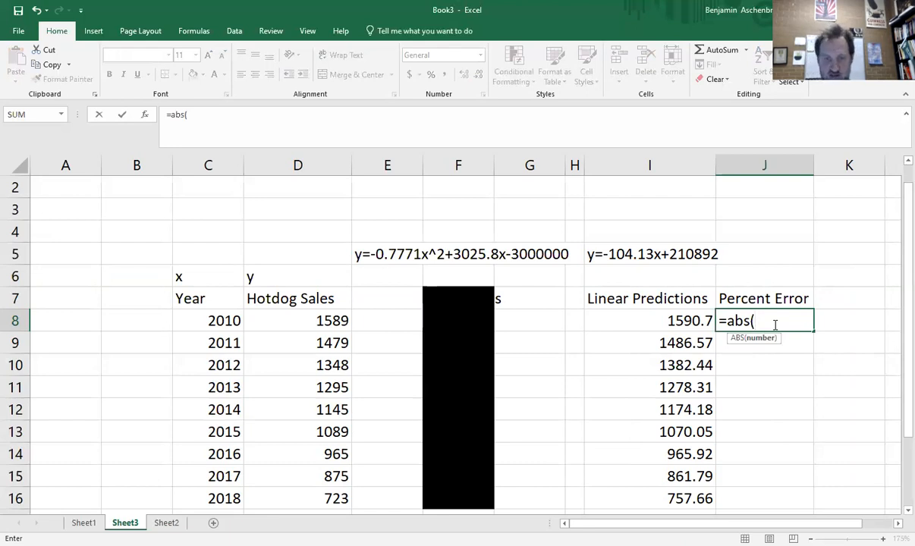
left_click(324, 318)
type("-")
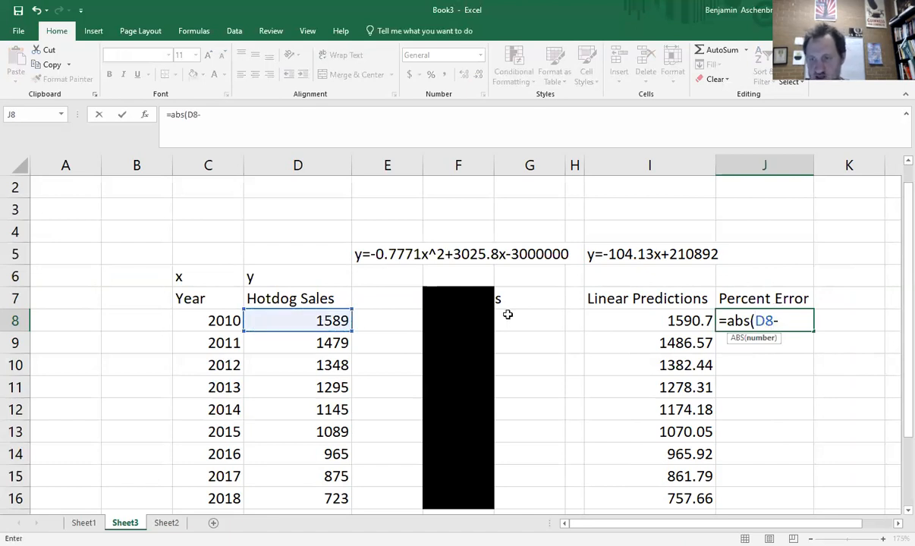
left_click(649, 323)
type(")/")
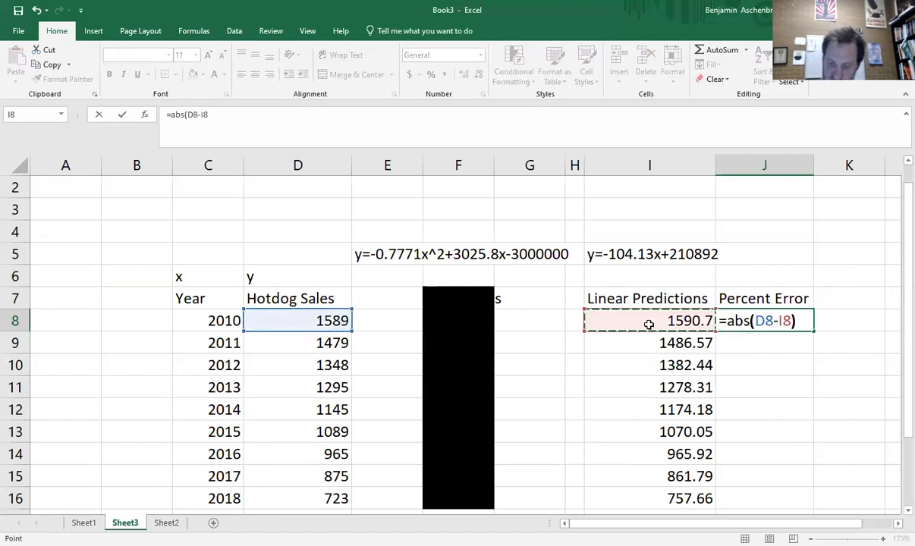
left_click(293, 321)
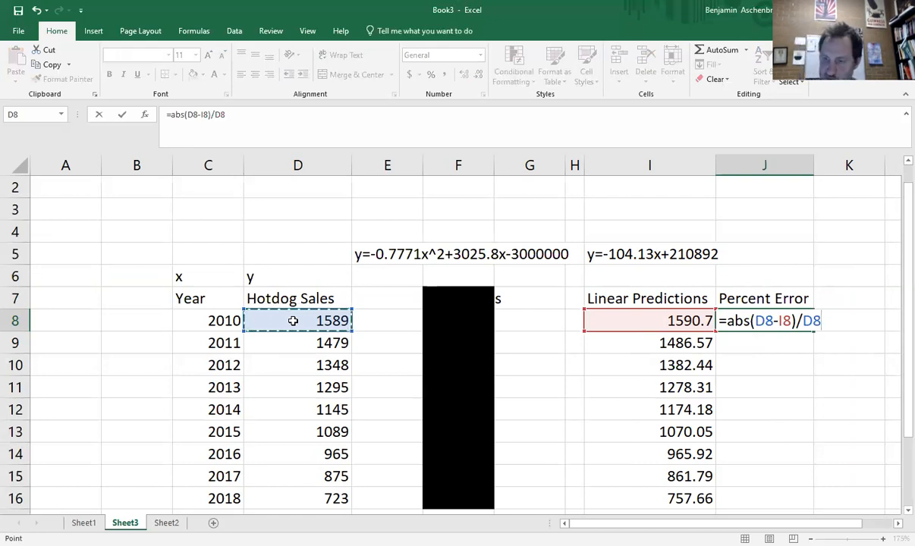
key("Return")
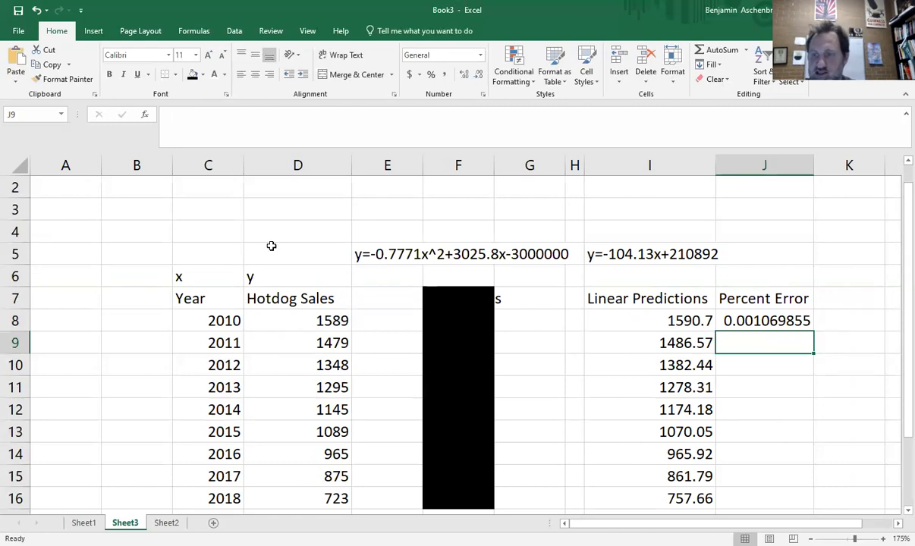
- Format J8 as a percentage with one decimal place and fill it down through J16
left_click(768, 321)
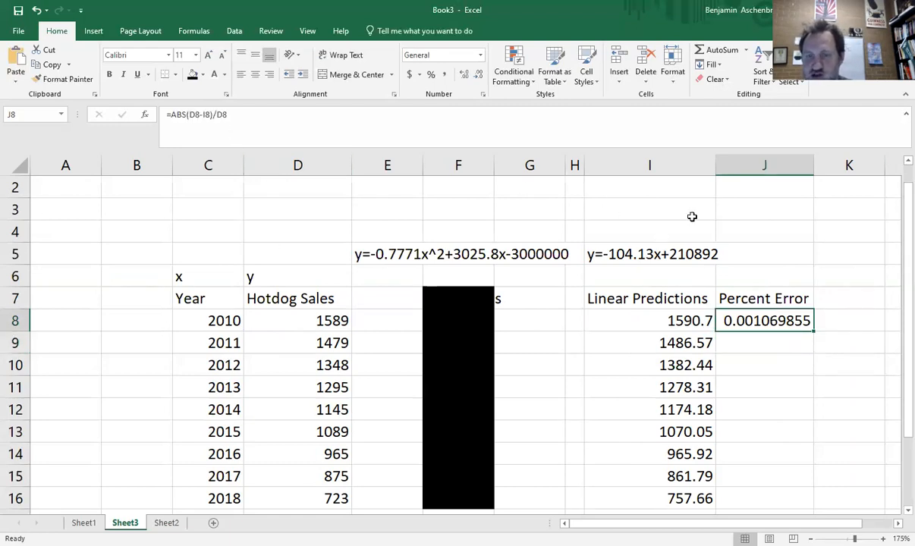
left_click(431, 74)
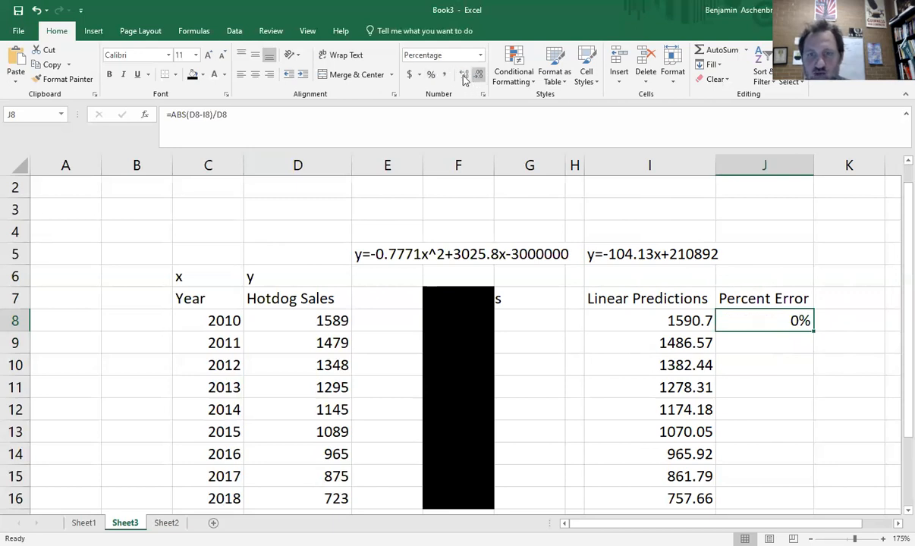
left_click(463, 76)
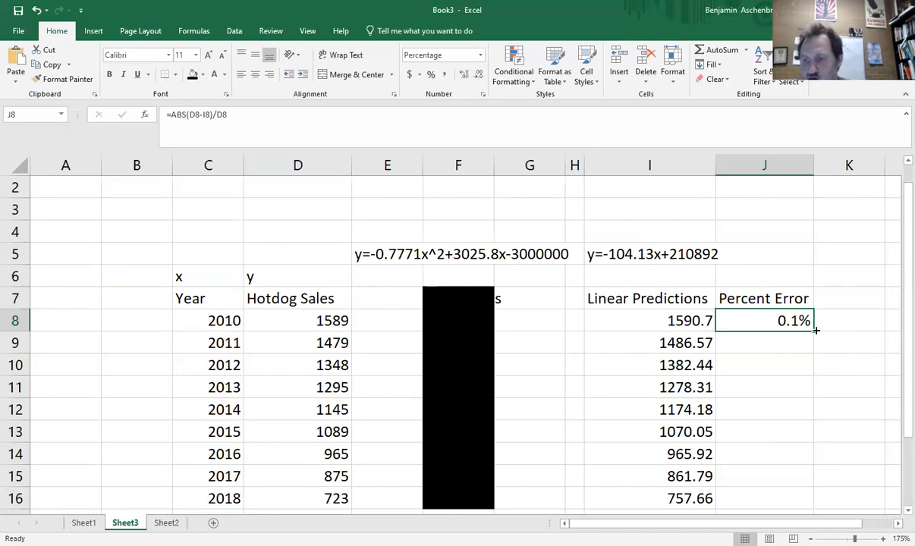
left_click_drag(814, 330, 820, 507)
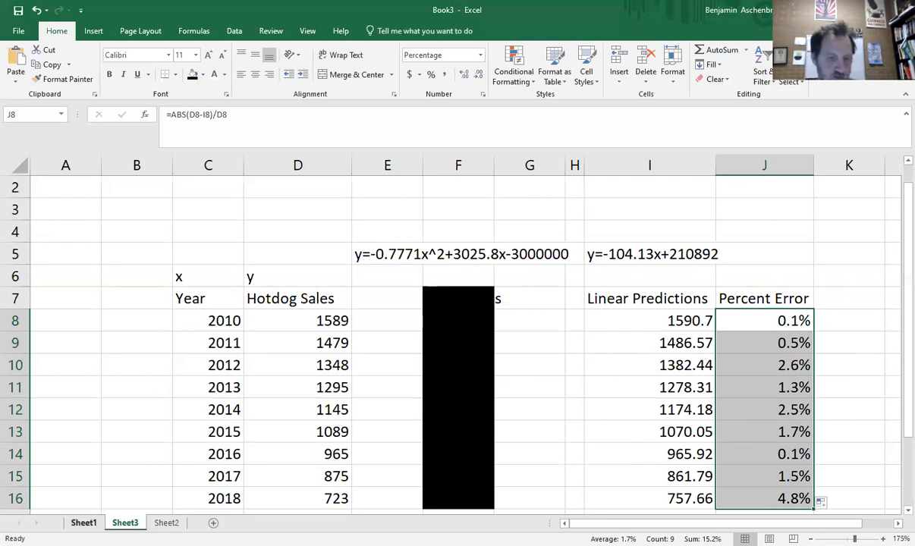
- Copy the Year and Hotdog Sales table from Sheet1 to cell B4 of a new worksheet and autofit the sales column
left_click(83, 523)
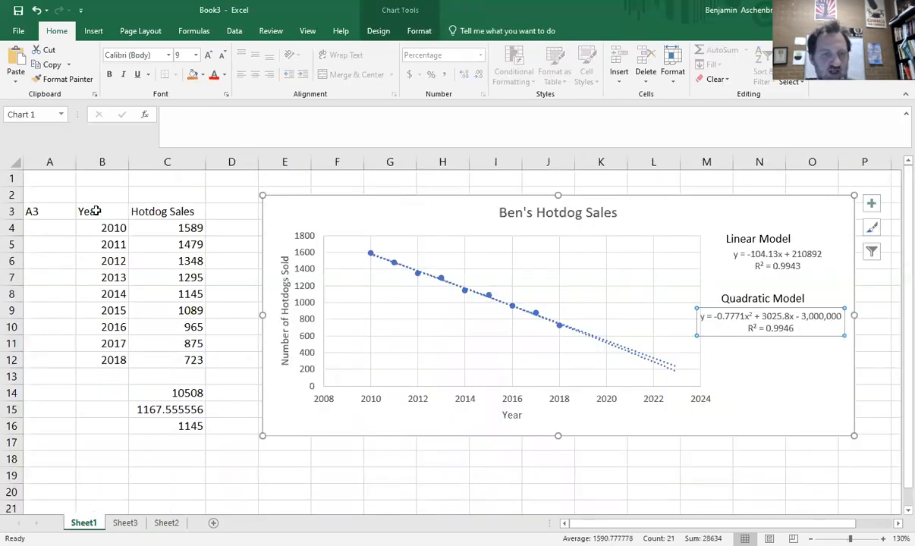
left_click_drag(97, 211, 194, 360)
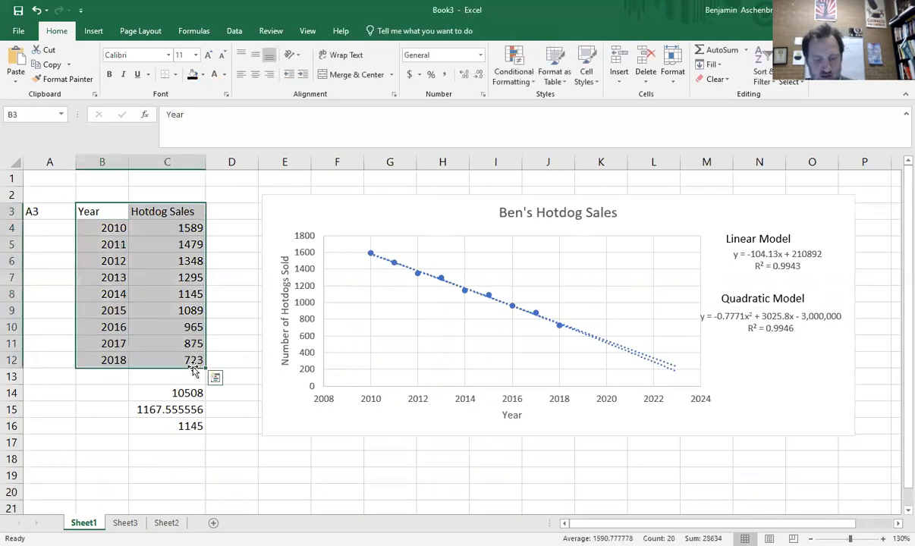
key("ctrl+c")
left_click(214, 523)
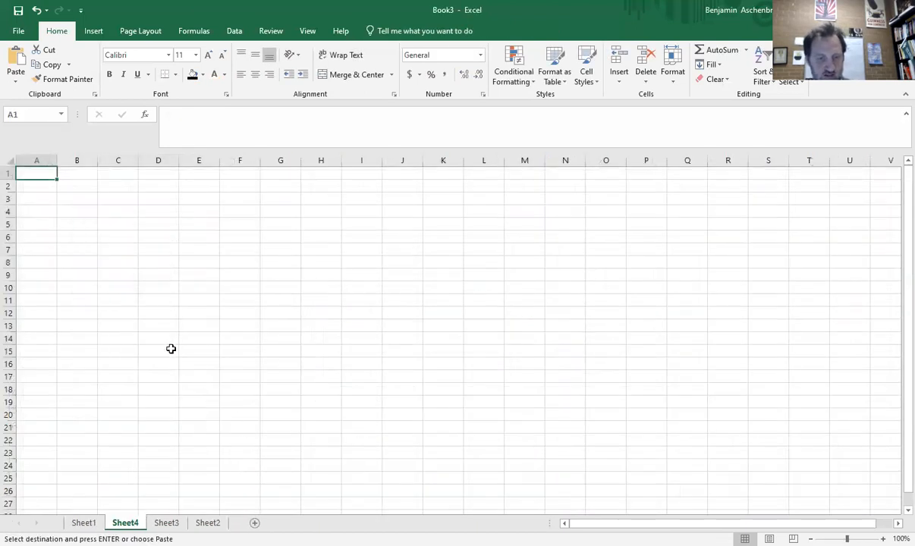
left_click(68, 211)
key("ctrl+v")
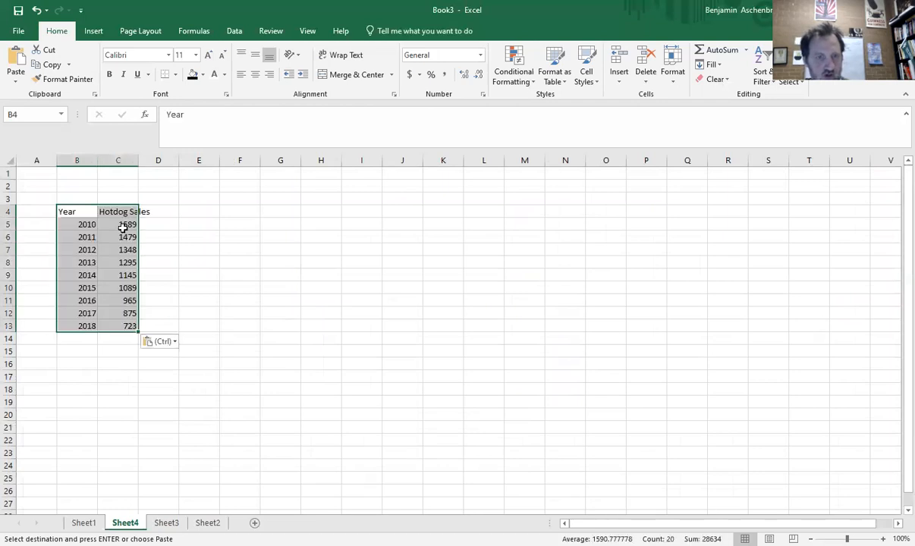
double_click(137, 161)
- Insert a blank column between Year and Hotdog Sales and enter the heading Years after 2000 in C4
scroll(227, 287, "up", 3, "ctrl")
left_click(206, 201)
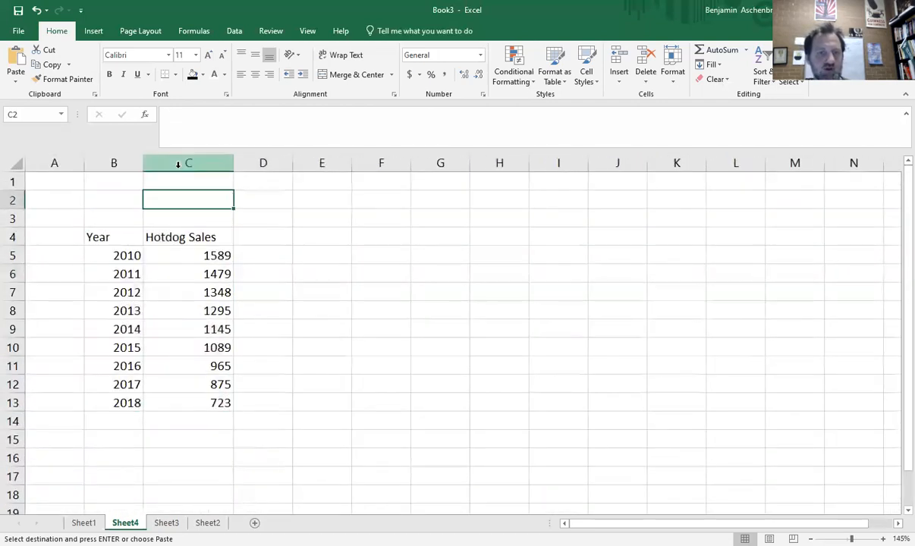
left_click(180, 163)
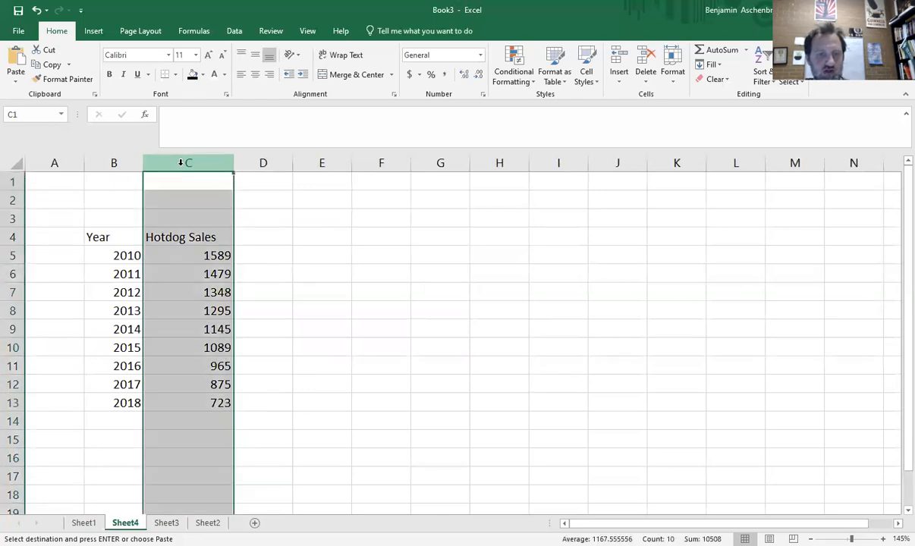
right_click(182, 165)
left_click(212, 254)
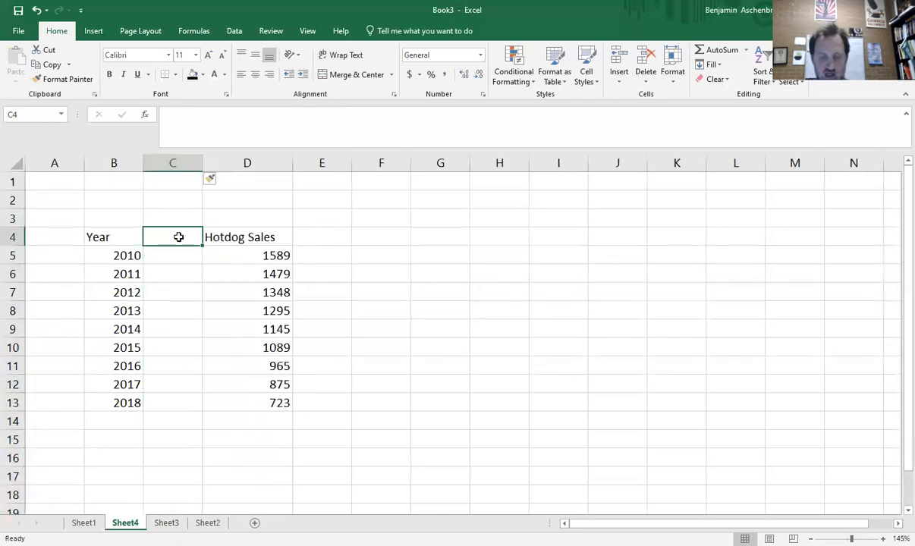
type("Years afte")
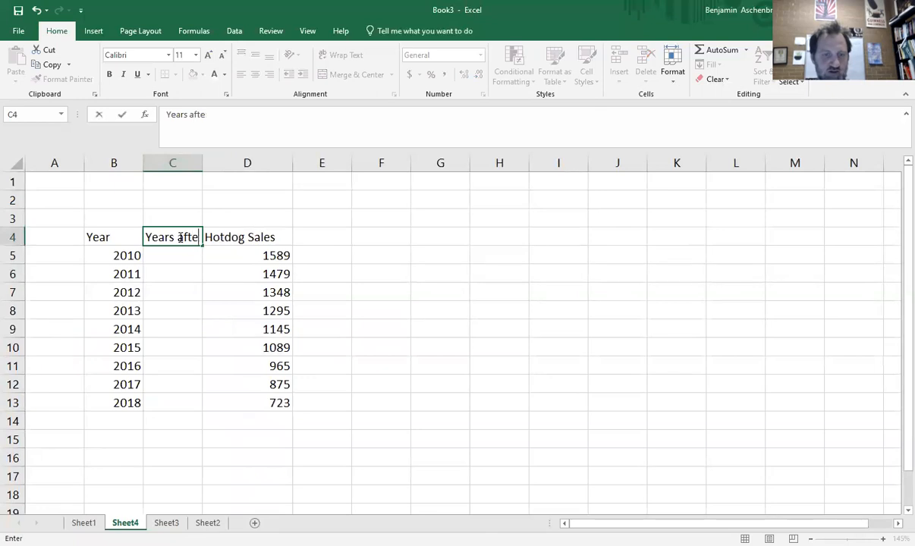
type("r 2000")
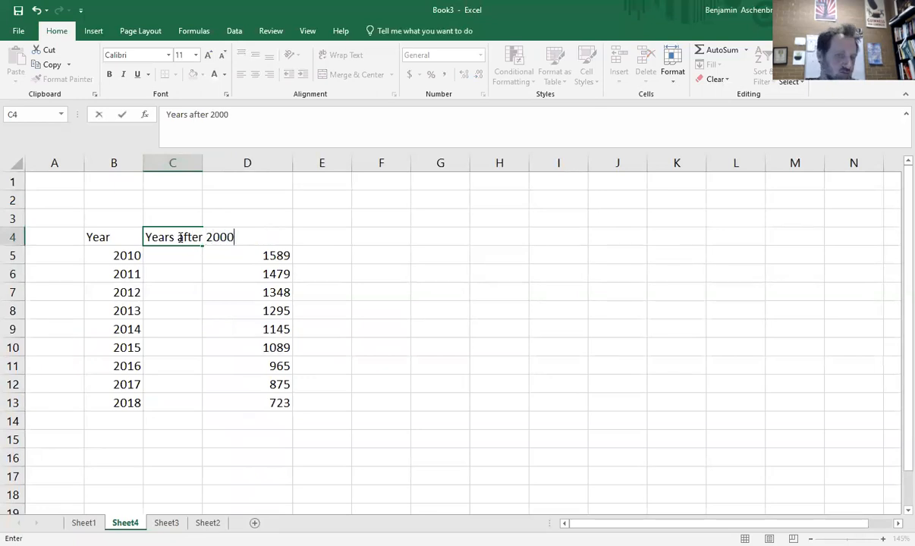
key("Return")
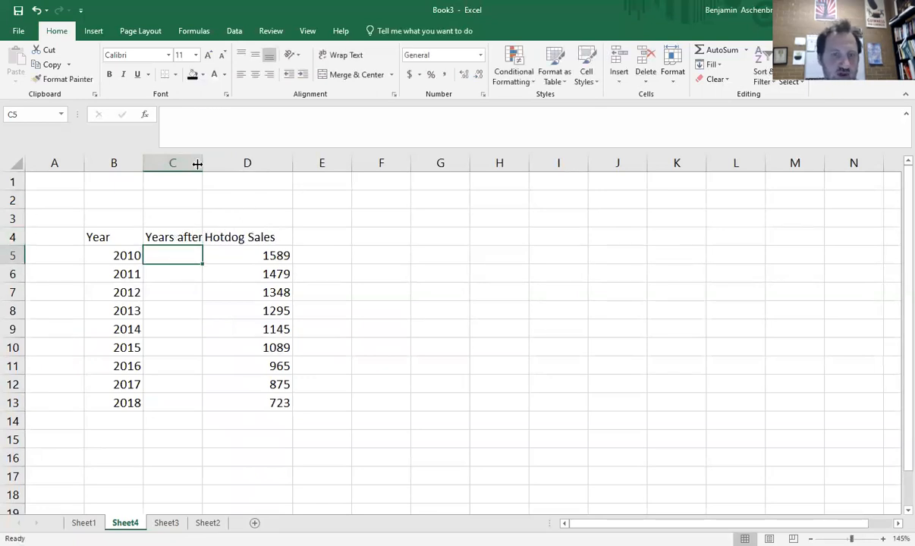
- Enter 10, 11 and 12 below the Years after 2000 heading, continue the series to 18 in C13, and widen the column to fit
type("10")
key("Return")
type("11")
key("Return")
type("12")
key("Return")
left_click_drag(210, 256, 239, 312)
left_click_drag(420, 302, 241, 406)
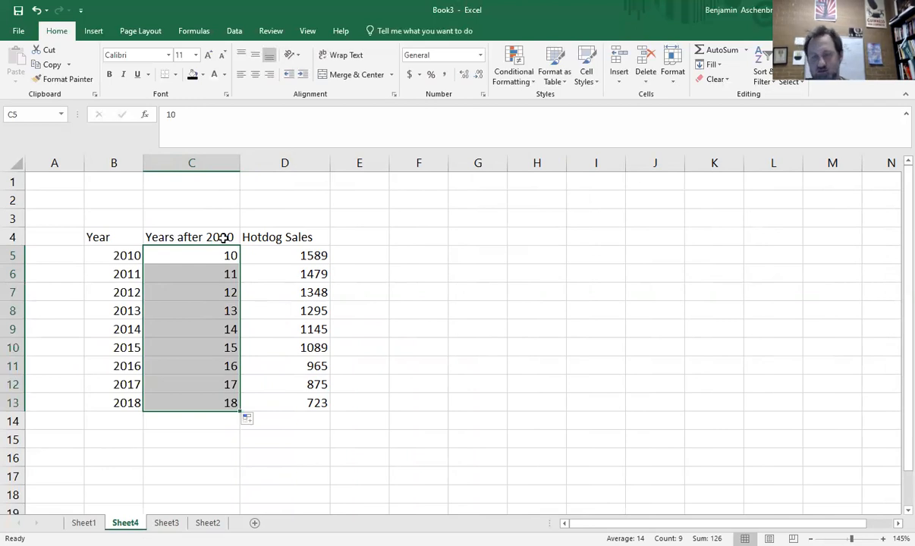
- Insert a scatter chart of hotdog sales against years after 2000 from the range C5:D13
left_click_drag(223, 237, 295, 403)
left_click_drag(221, 256, 295, 403)
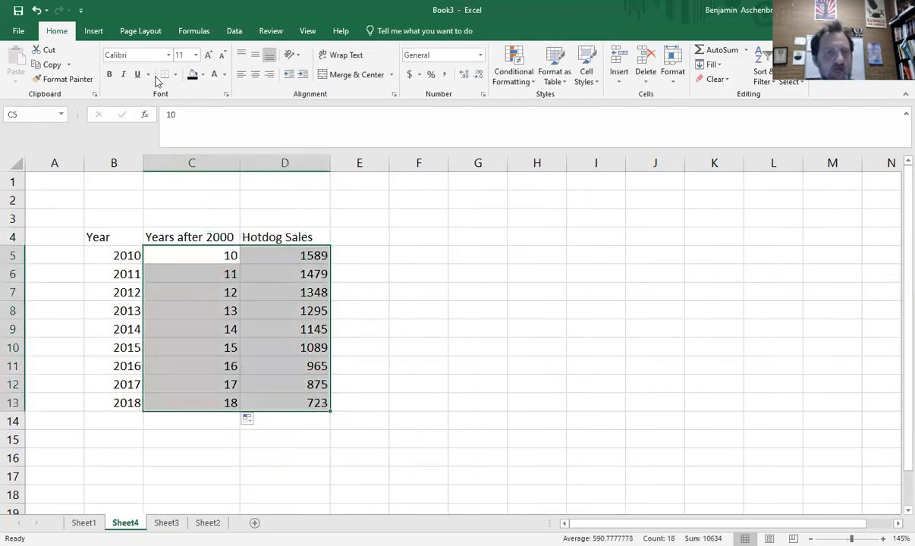
left_click(94, 33)
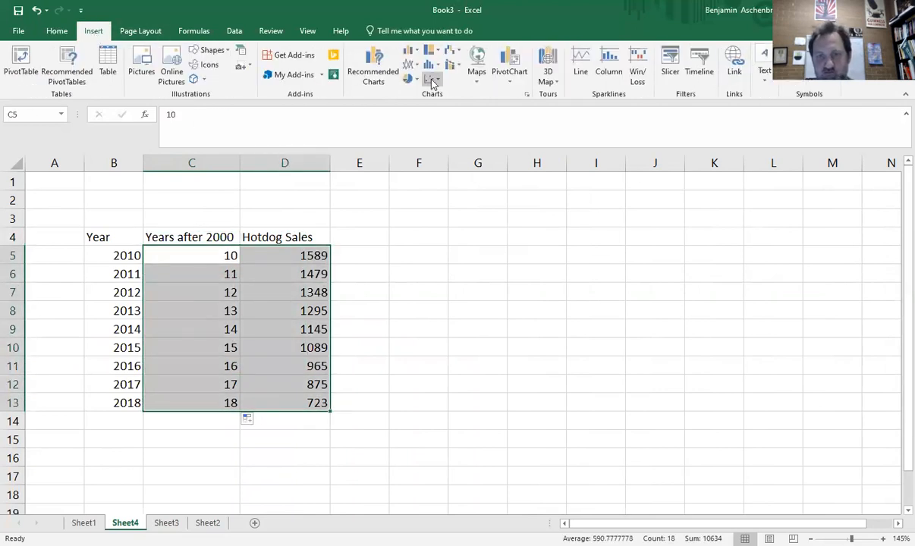
left_click(431, 81)
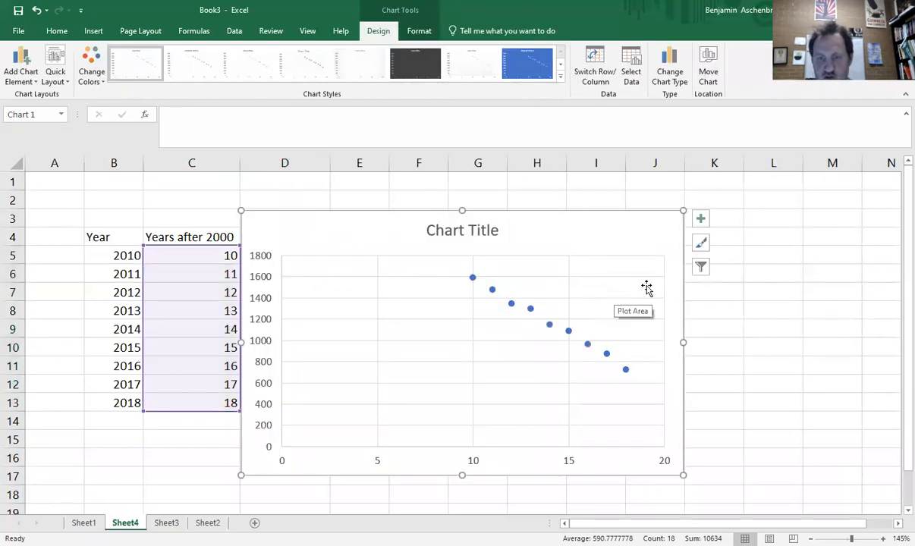
- Add an order 2 polynomial trendline to the data points, displaying its equation and R-squared value on the chart
left_click(512, 304)
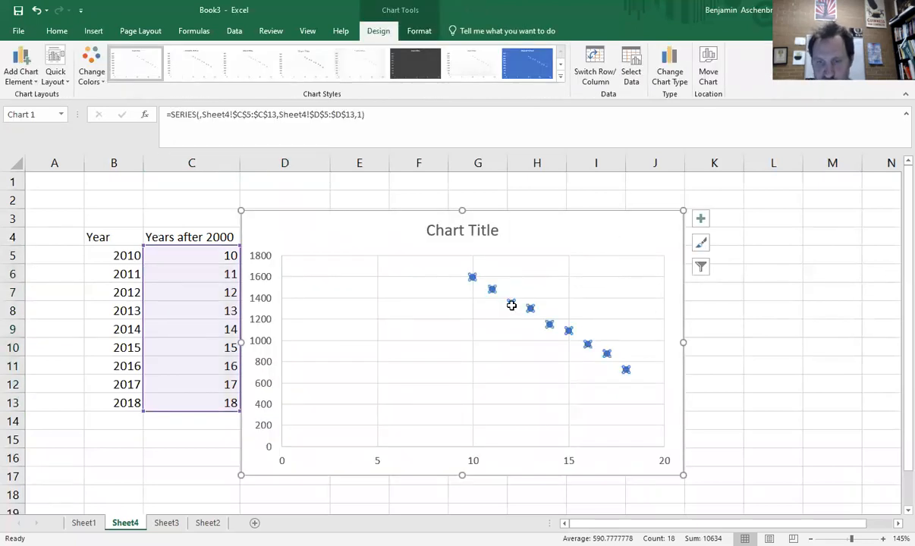
right_click(512, 308)
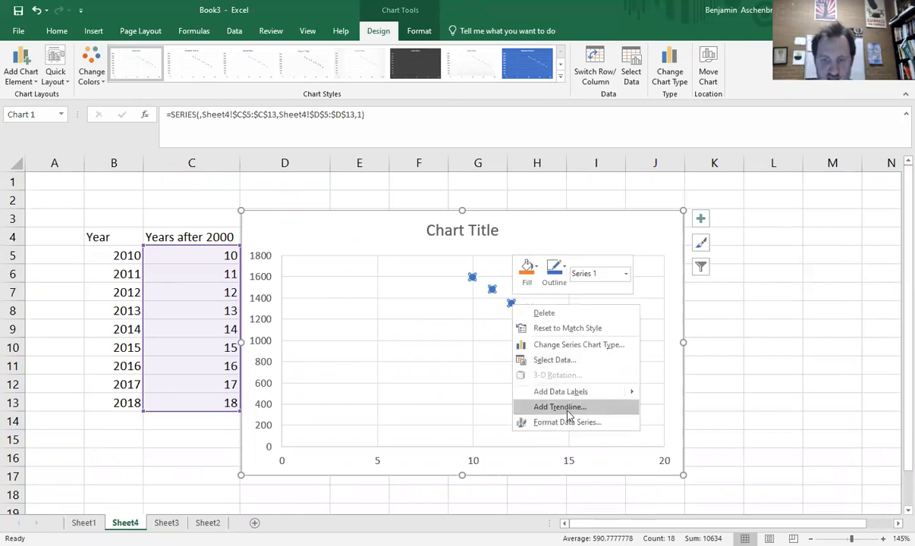
left_click(568, 410)
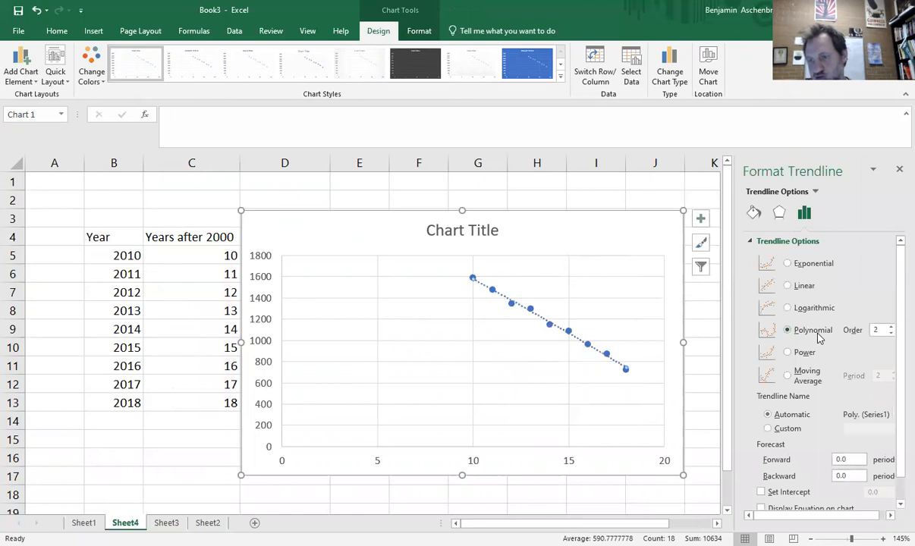
scroll(804, 455, "down", 1)
left_click(761, 483)
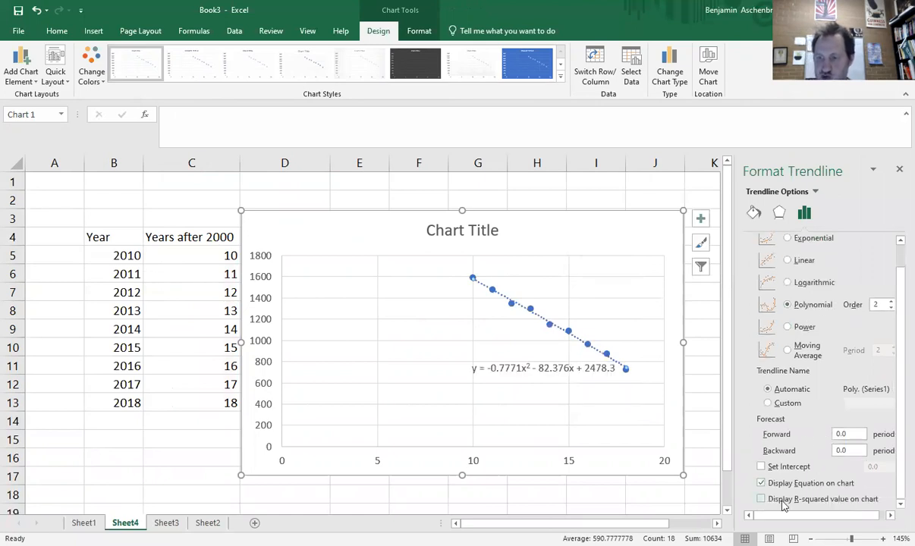
left_click(898, 170)
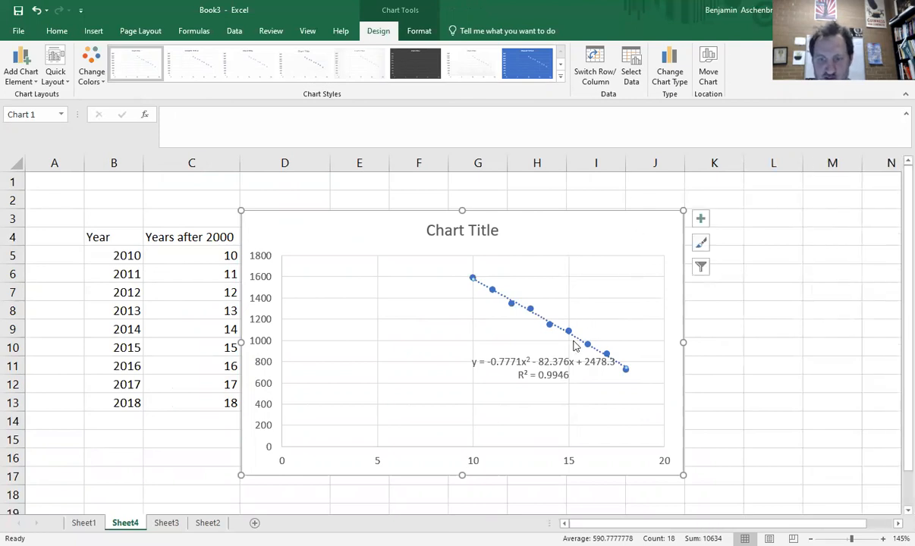
- Move the trendline equation label above the plot area beside the chart title and examine its coefficients
left_click_drag(543, 369, 583, 239)
double_click(560, 224)
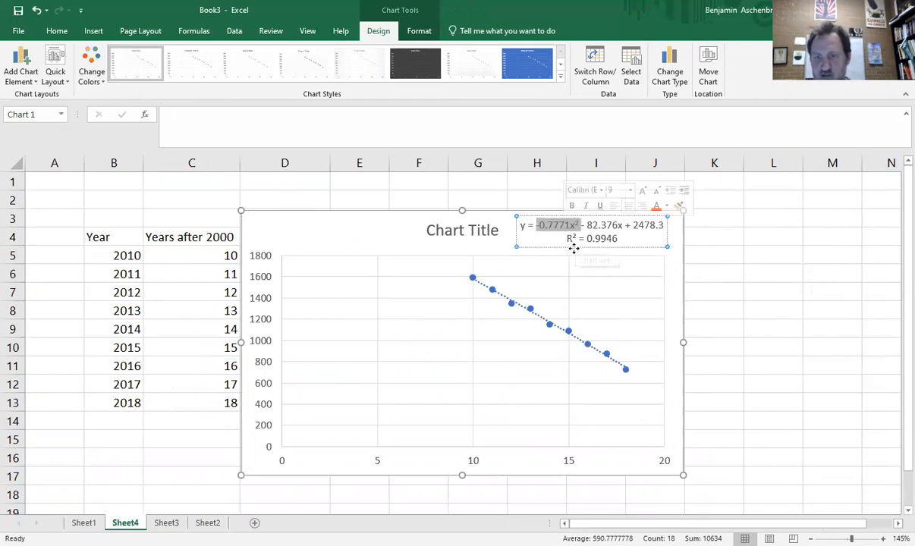
left_click(605, 226)
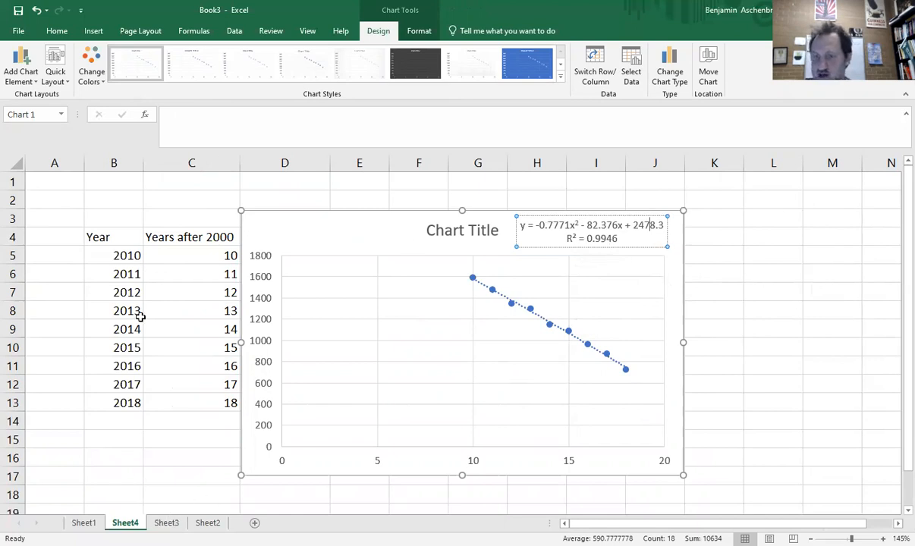
- Review the earlier models on Sheet3 and Sheet1, and enter y=-0.7771x^2-82.376x+2478.3 as text in cell G1 of Sheet4
left_click(166, 523)
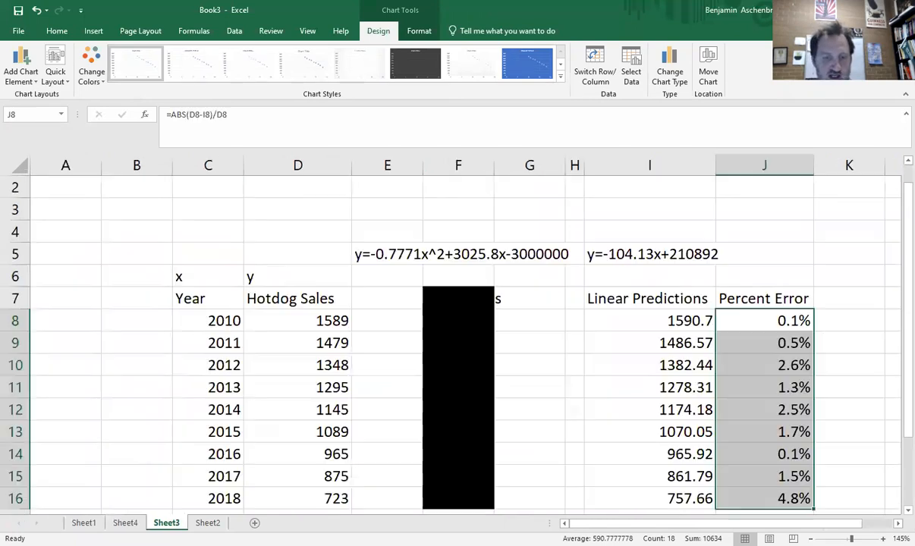
left_click(84, 523)
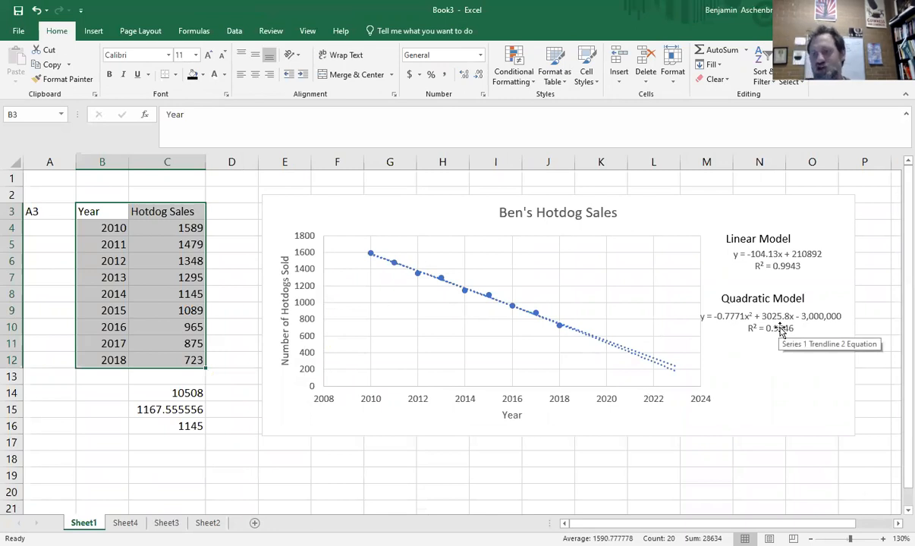
left_click(125, 523)
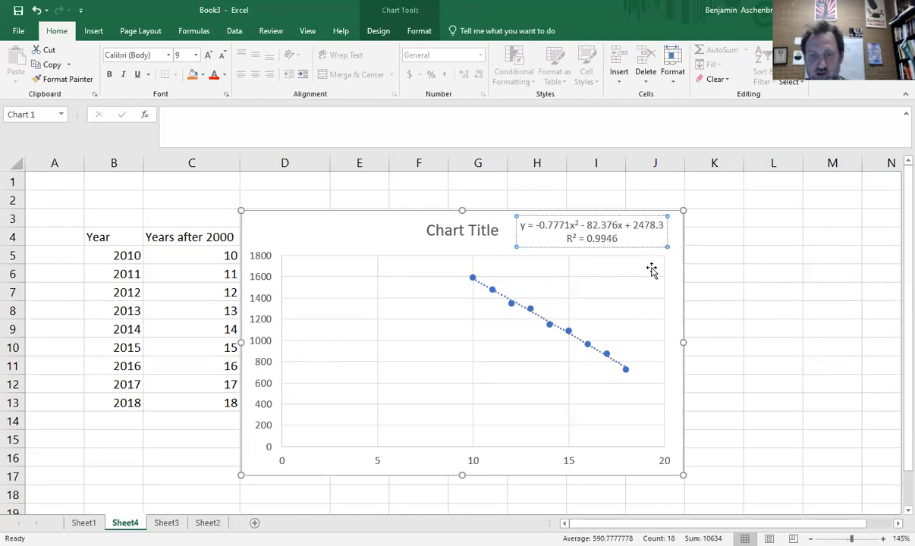
left_click(477, 182)
type("y=")
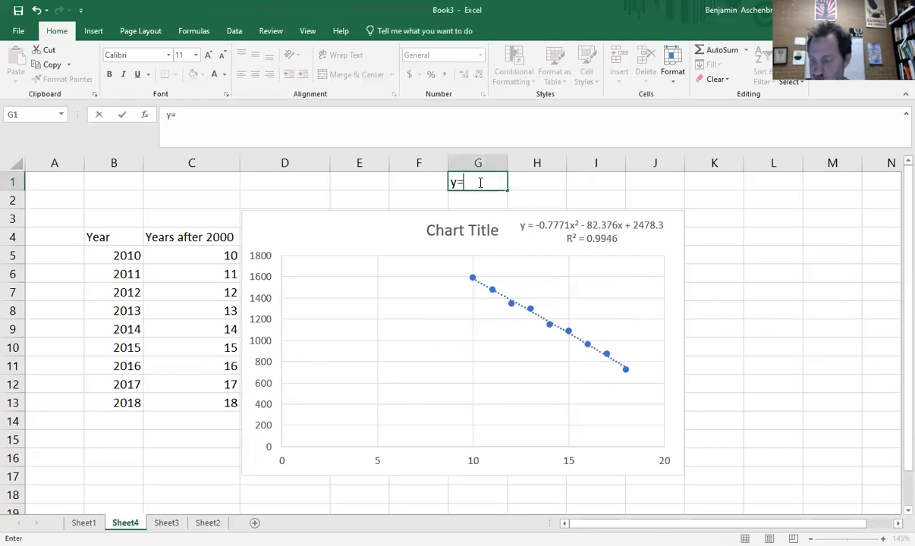
type("-0.7771")
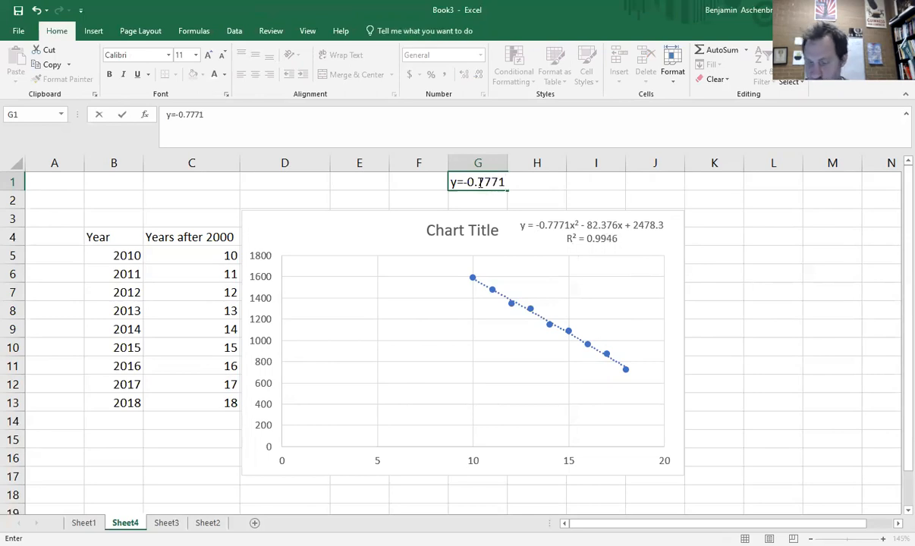
type("x^2")
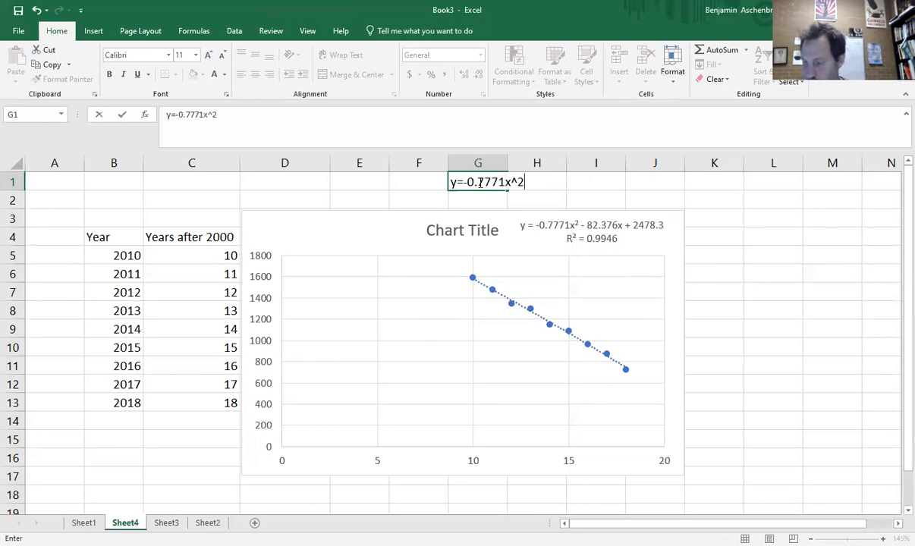
type("-82.376")
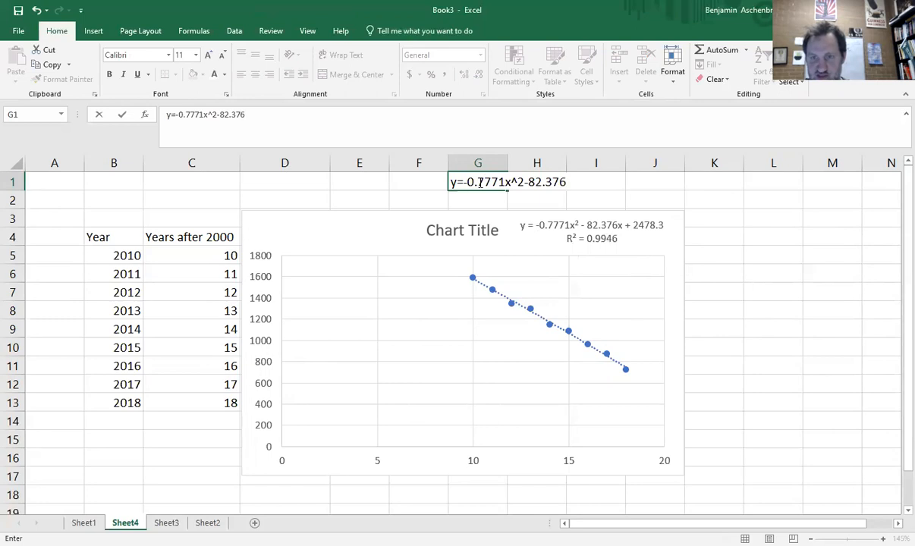
type("x+2478.3")
key("Return")
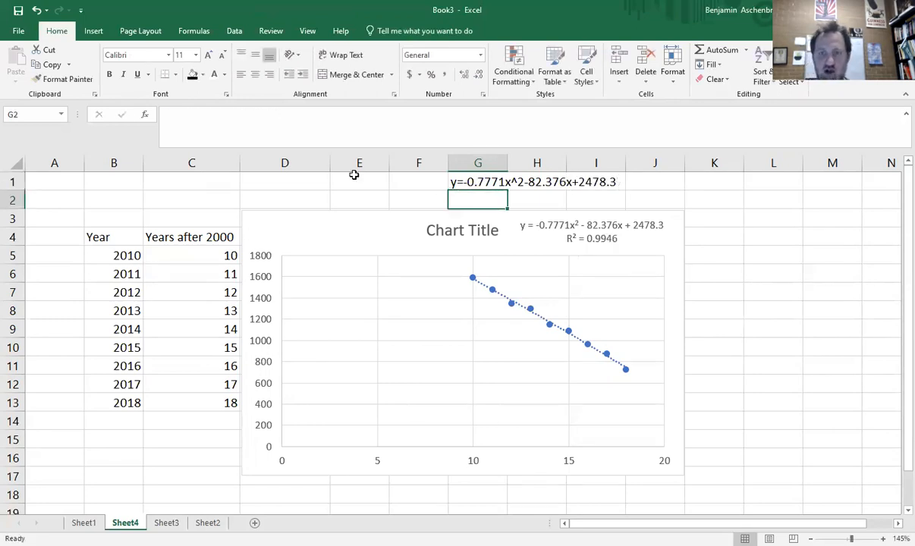
- Copy the new quadratic equation from G1 into cell E4 of Sheet3 and delete the old quadratic equation in E5
left_click(479, 180)
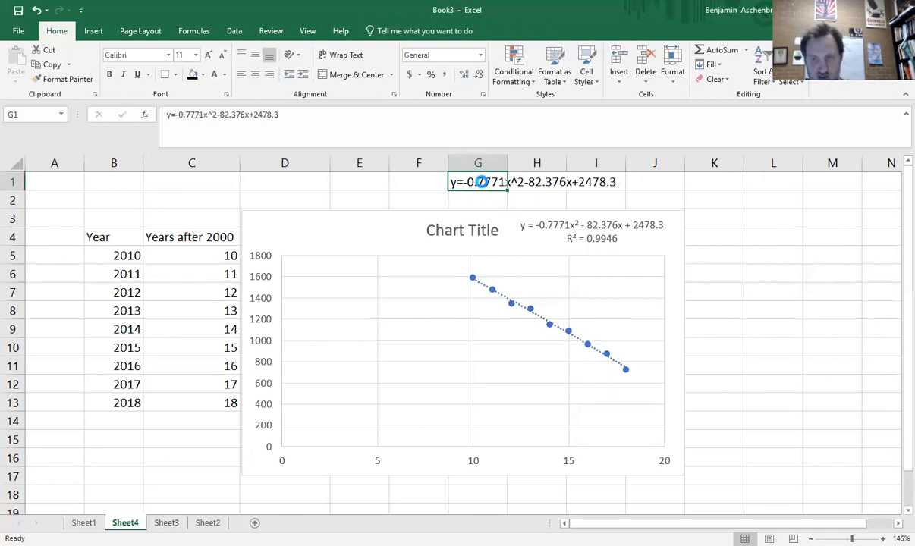
key("ctrl+c")
key("ctrl+Page_Down")
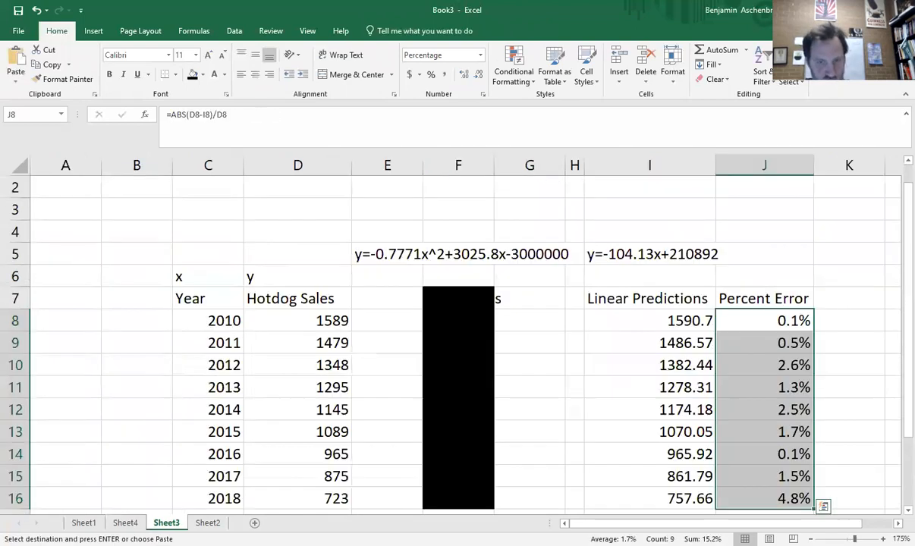
left_click(407, 232)
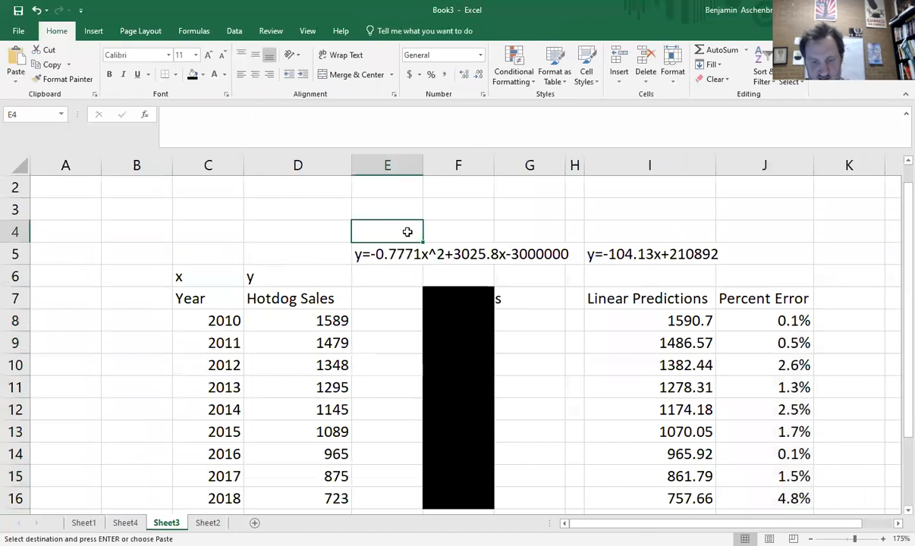
key("ctrl+v")
key("Down")
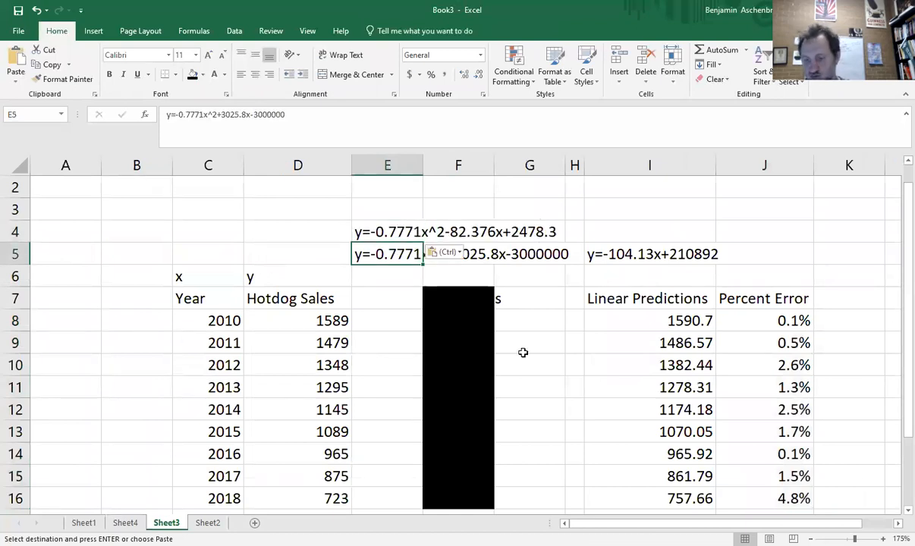
key("Delete")
scroll(418, 325, "down", 1)
scroll(418, 325, "up", 1)
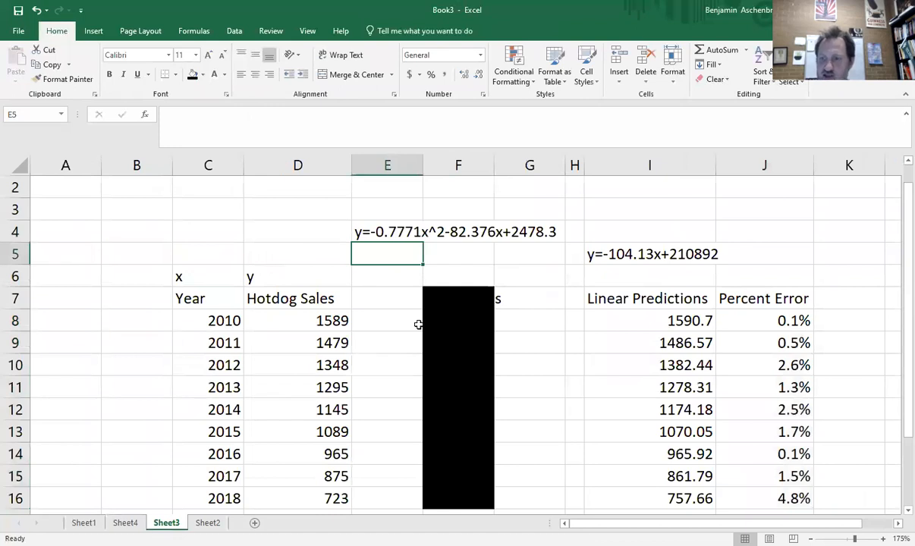
- Copy the year and hotdog sales table with its x and y labels, C6:D16, to the area starting at C20
scroll(418, 325, "down", 2)
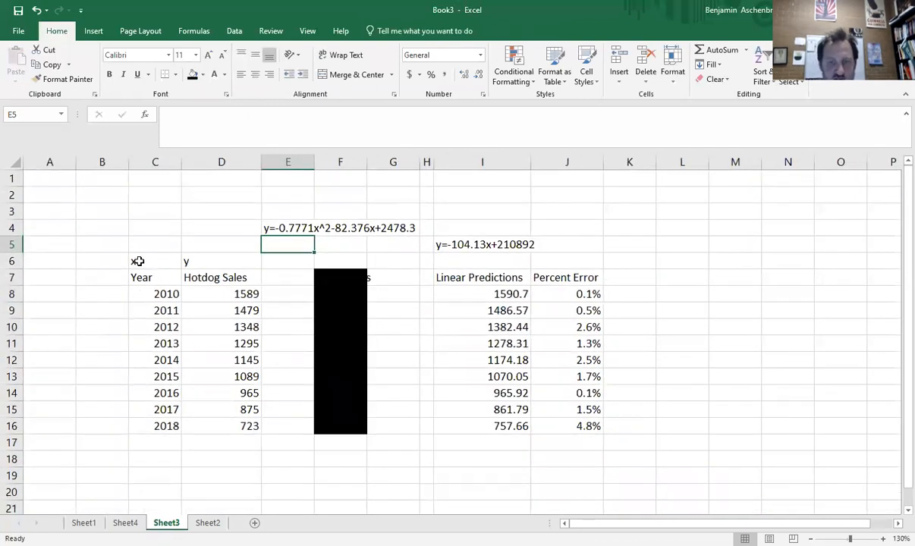
left_click_drag(136, 261, 236, 425)
key("ctrl+c")
scroll(164, 438, "down", 1)
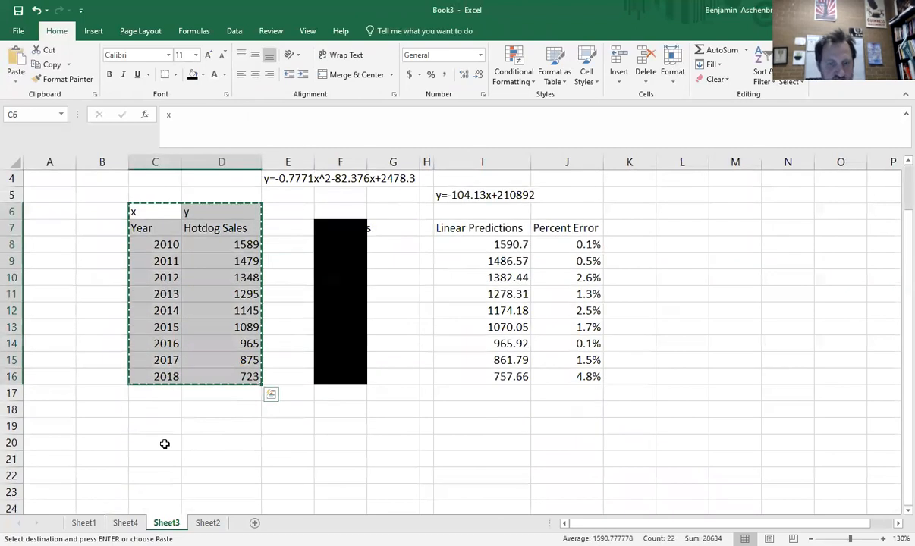
left_click(164, 440)
key("ctrl+v")
scroll(165, 425, "down", 2)
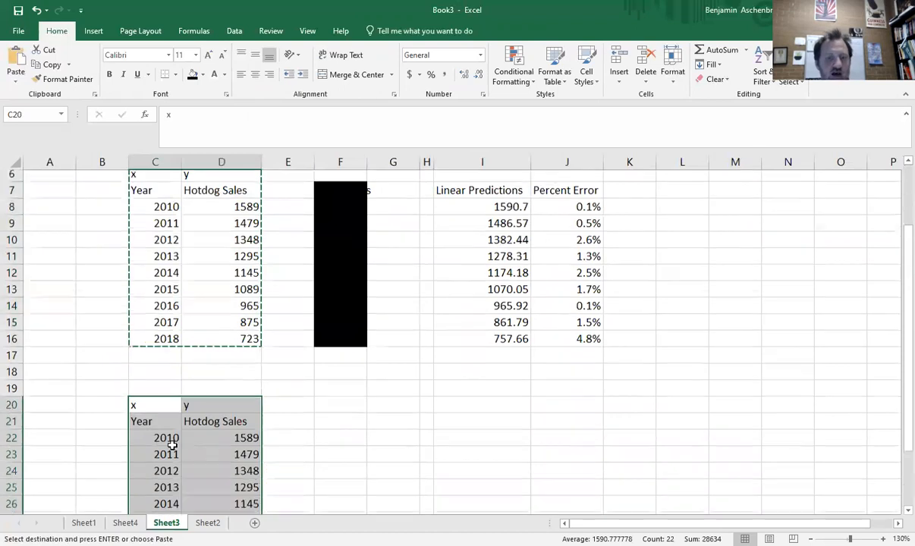
- Change the copied table's Year heading in C21 to Years after 2000 and widen column C to fit
scroll(163, 368, "down", 1)
left_click(161, 310)
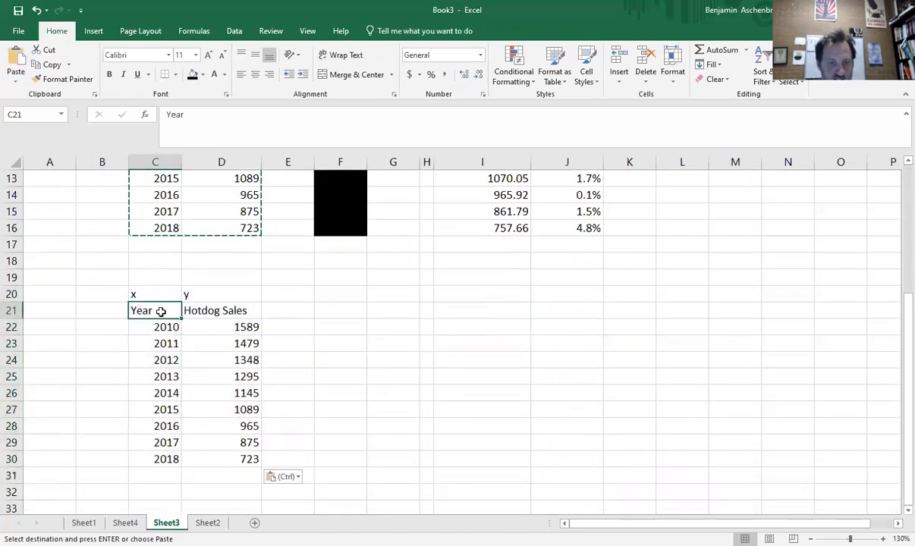
double_click(162, 311)
type("s after")
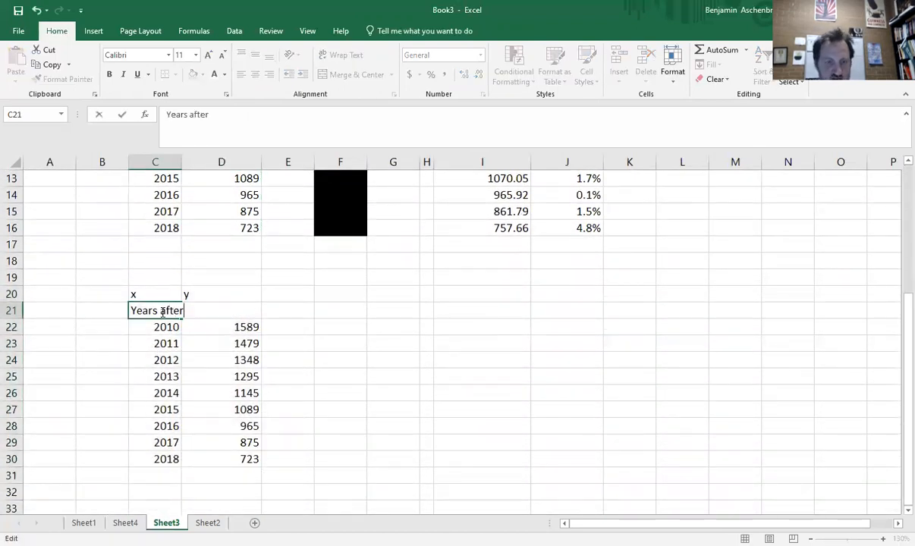
type(" 20000")
key("Return")
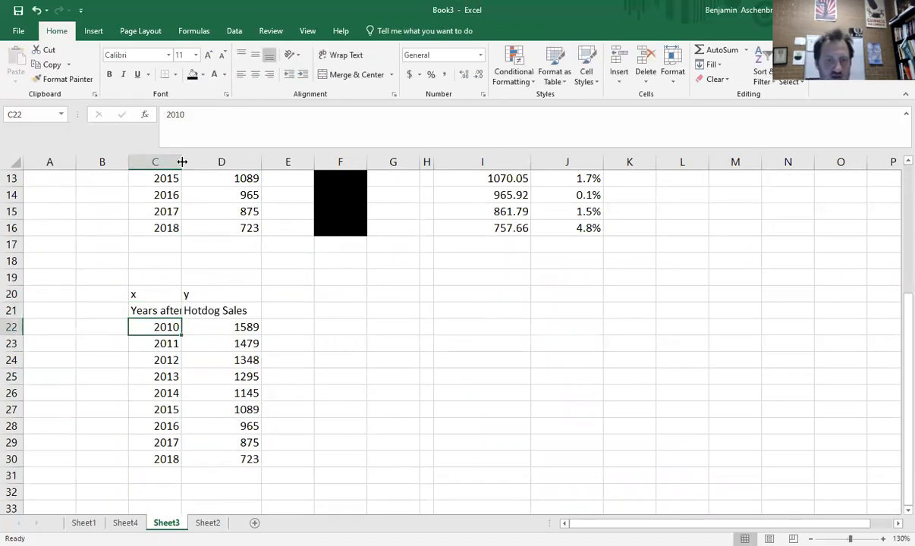
left_click_drag(181, 163, 218, 164)
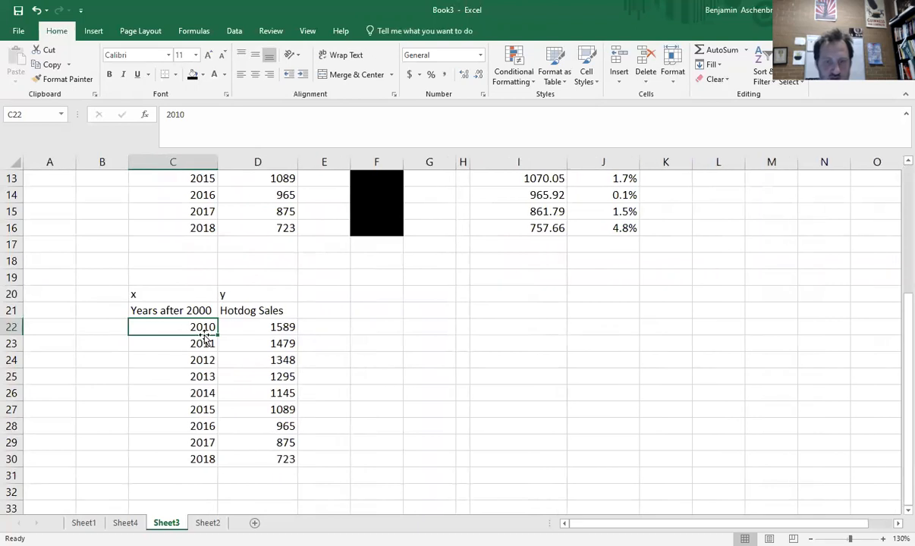
- Replace the copied years with 10, 11 and 12 starting in C22, and continue the series to 18 in C30
type("10")
key("Return")
type("11")
key("Return")
type("12")
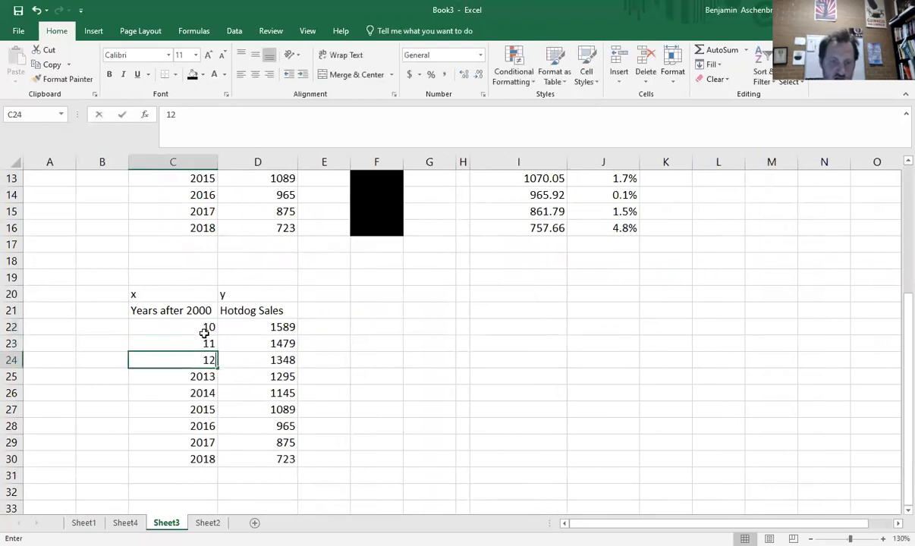
key("Return")
left_click_drag(204, 333, 206, 355)
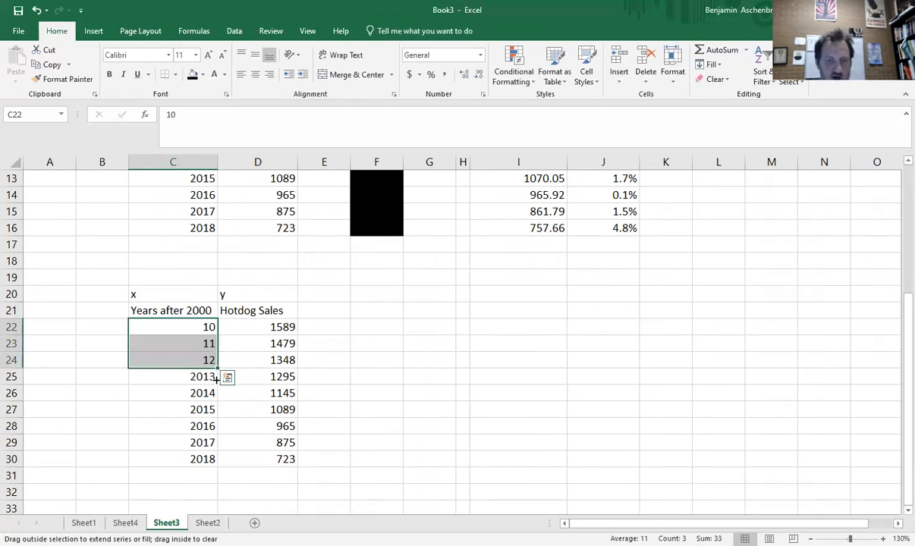
left_click_drag(216, 376, 207, 462)
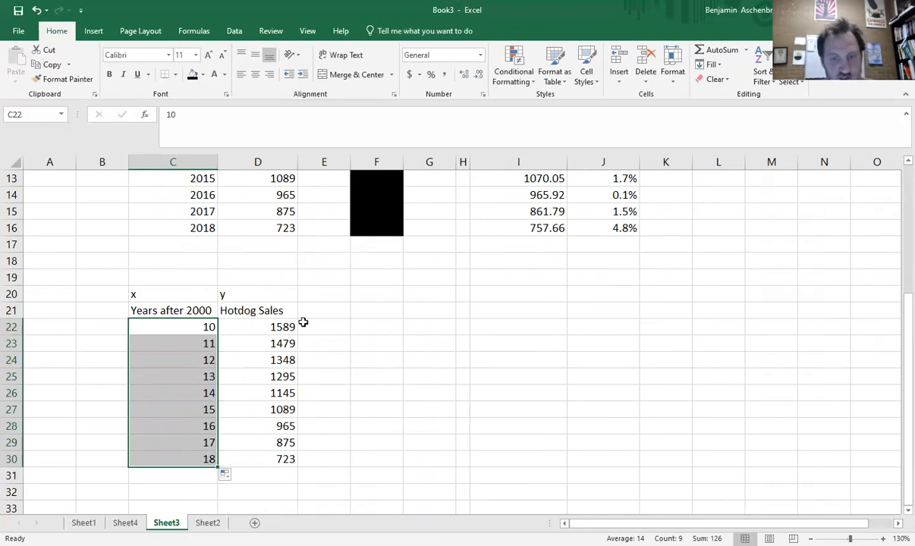
- Copy the quadratic equation from E4 to cell F20 above the lower table
scroll(418, 369, "up", 4)
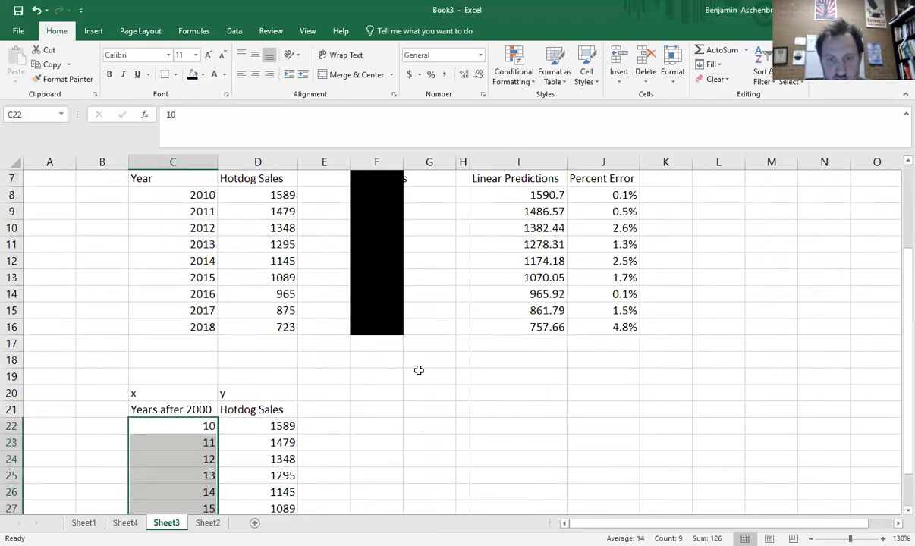
left_click(302, 229)
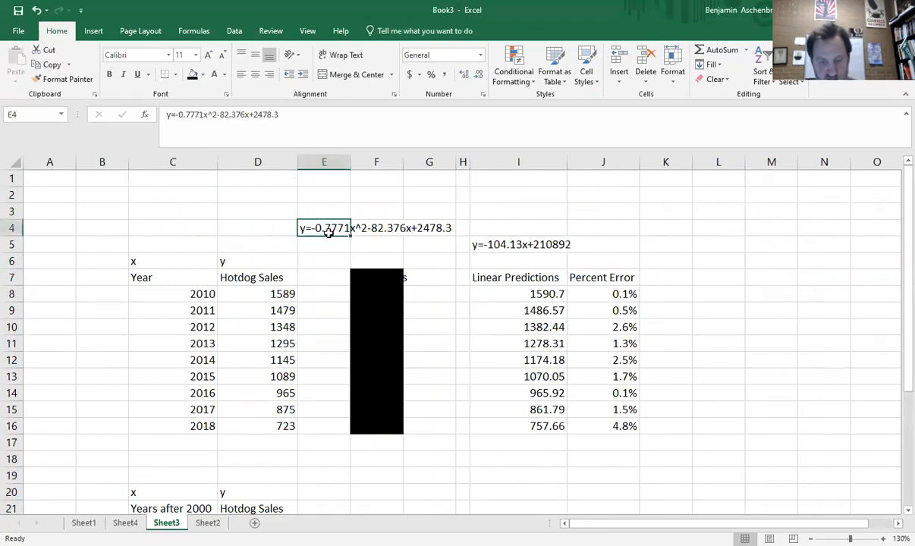
key("ctrl+c")
scroll(402, 303, "down", 2)
left_click(378, 389)
key("ctrl+v")
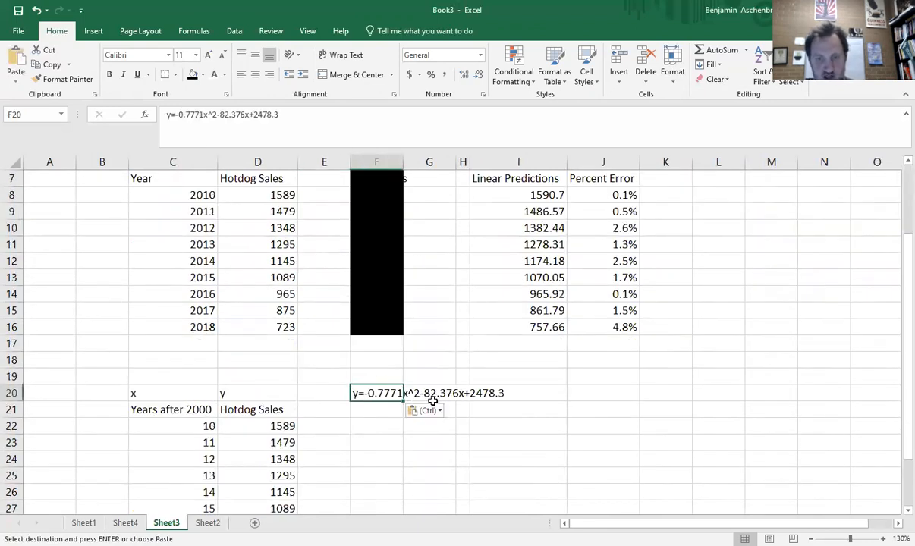
scroll(457, 398, "down", 1)
scroll(527, 374, "up", 1)
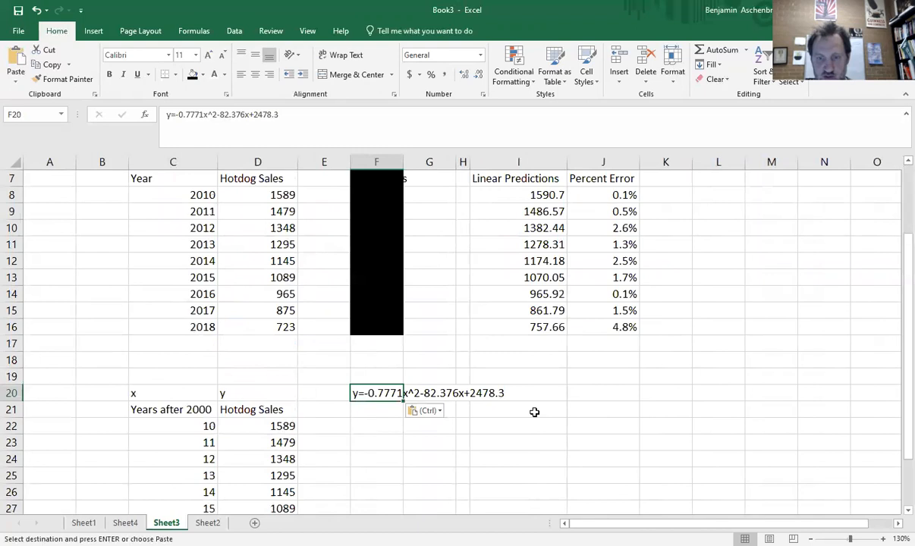
- Copy the Linear Predictions and Percent Error headings from I7:J7 to I21:J21
left_click_drag(497, 182, 635, 182)
key("ctrl+c")
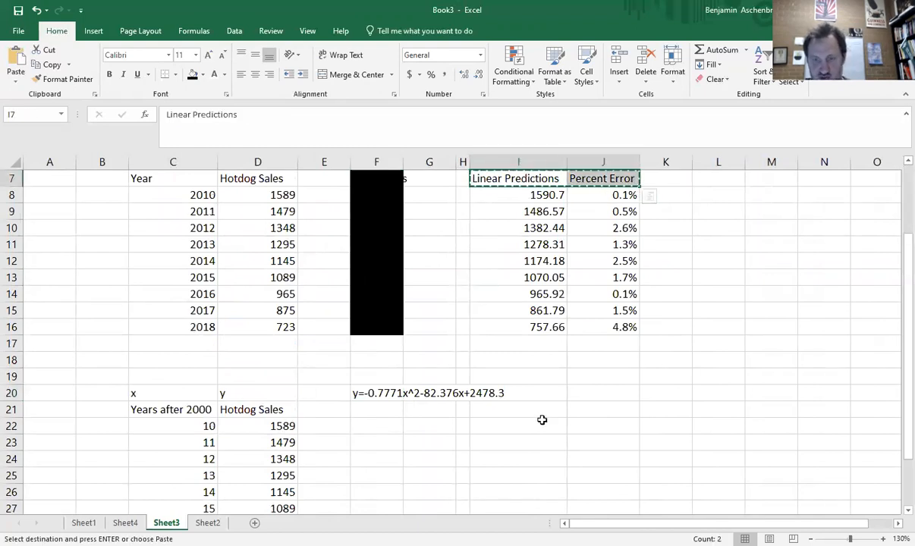
left_click(533, 411)
key("ctrl+v")
- Change the heading in I21 to Quadratic Predictions and fit column I to its contents
left_click(484, 409)
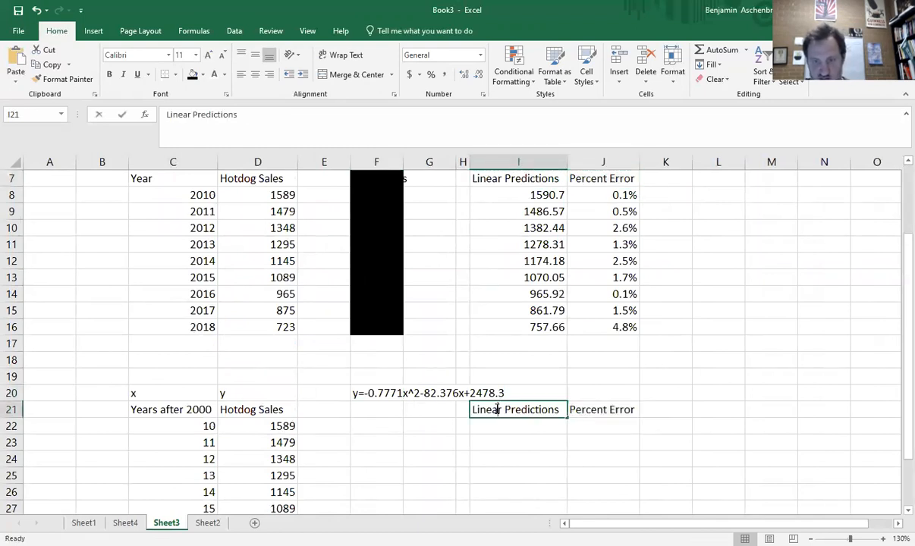
double_click(491, 410)
left_click_drag(491, 410, 471, 412)
key("BackSpace")
type("Quadrar")
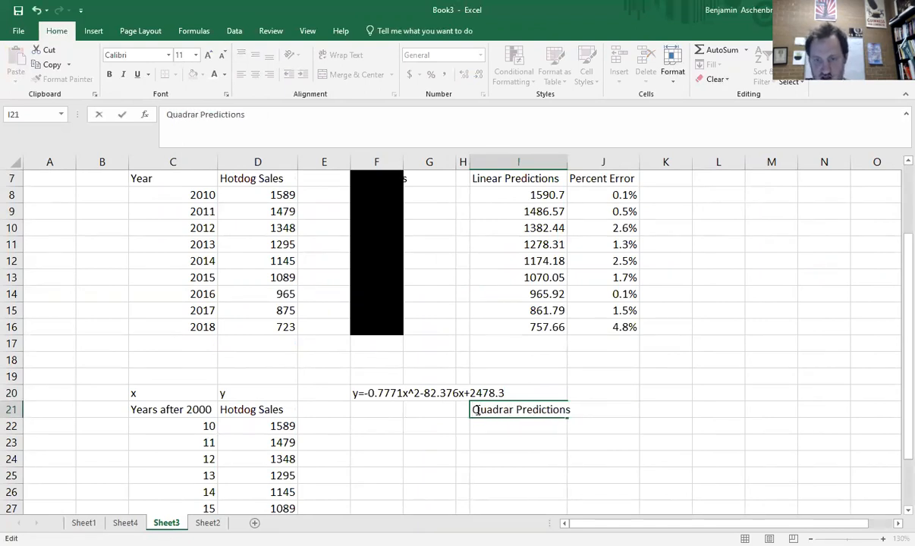
key("BackSpace")
type("tic")
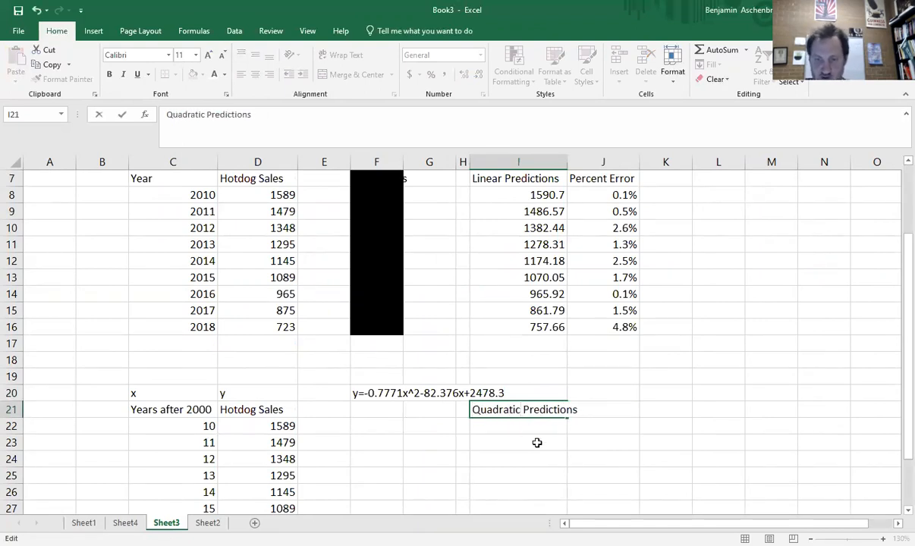
left_click(536, 442)
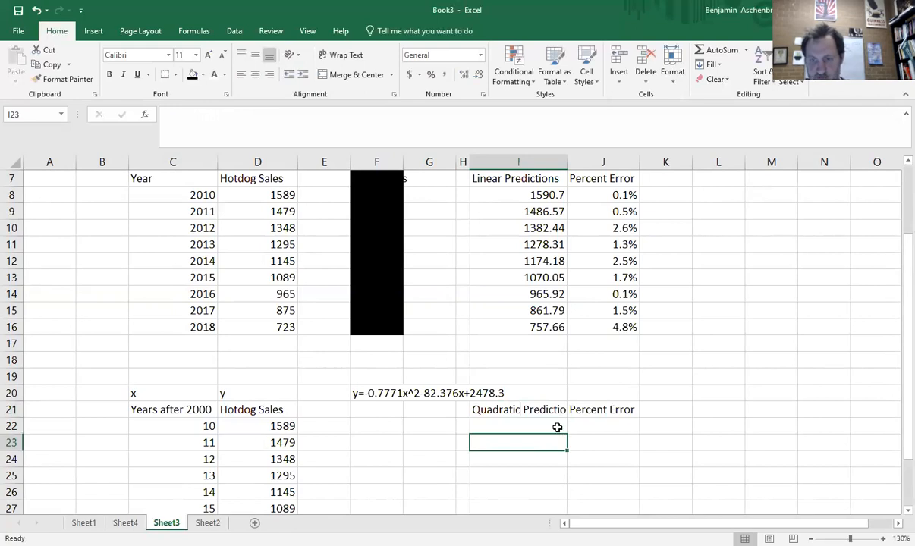
double_click(567, 161)
- Enter the formula =-0.7771*C22*C22-82.376*C22+2478.3 in I22 as the first quadratic prediction
left_click(547, 426)
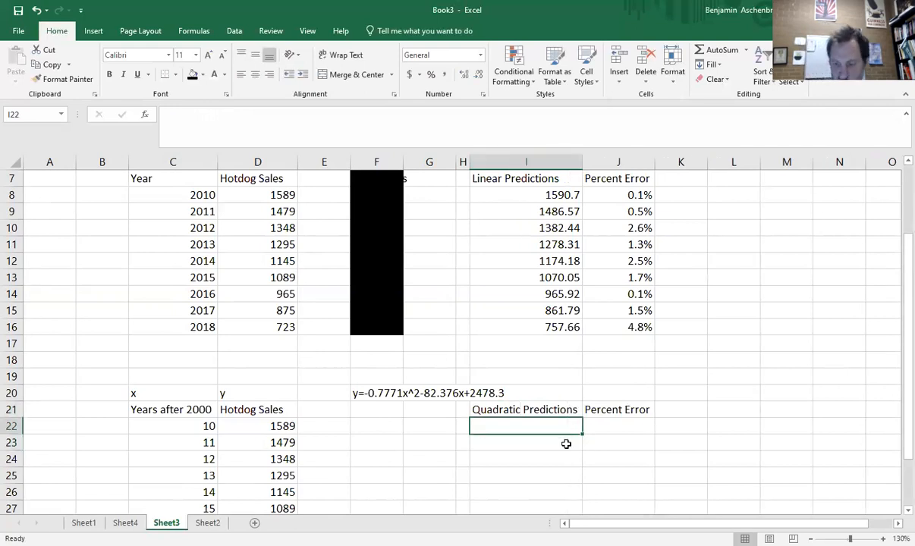
type("=-0.77")
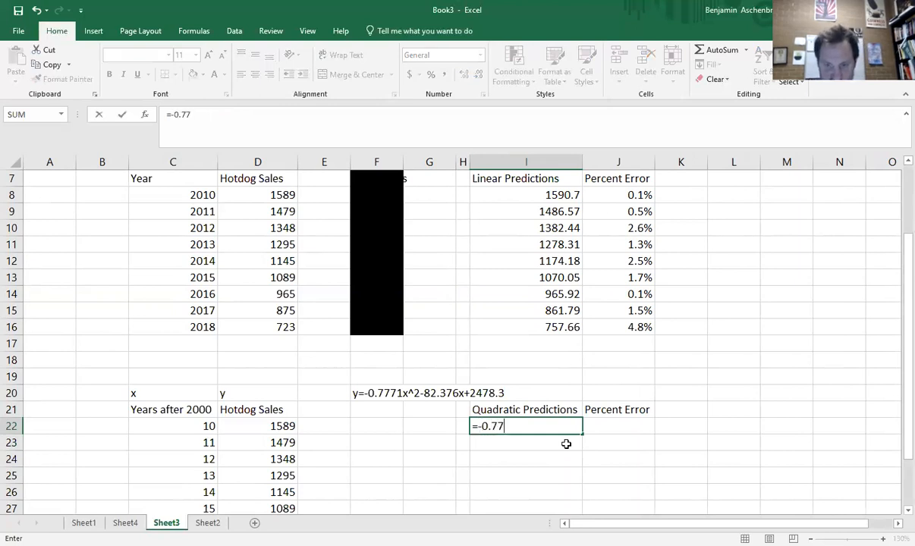
type("71*")
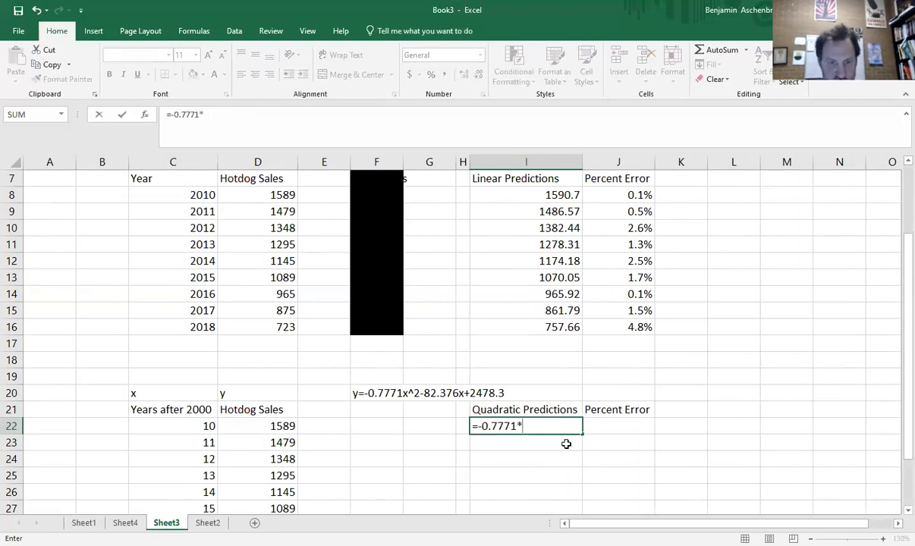
left_click(193, 427)
type("*")
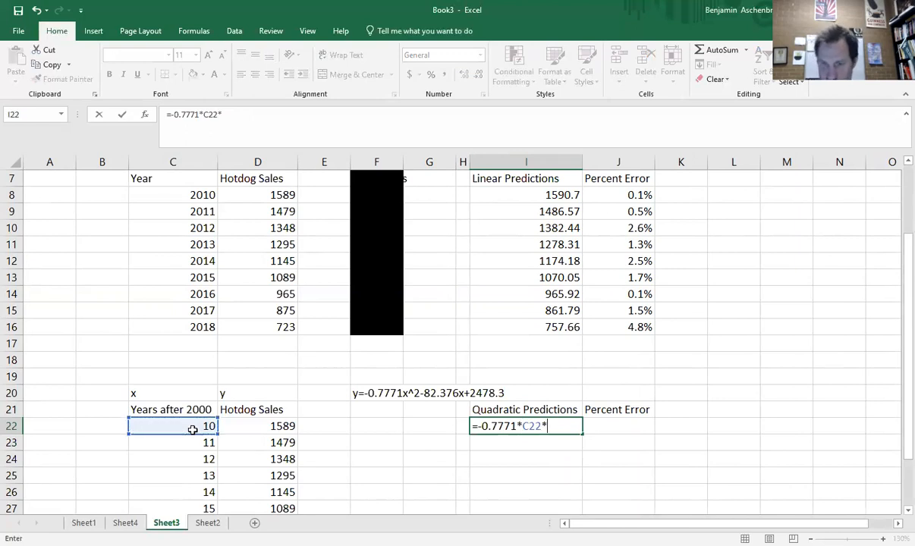
left_click(193, 429)
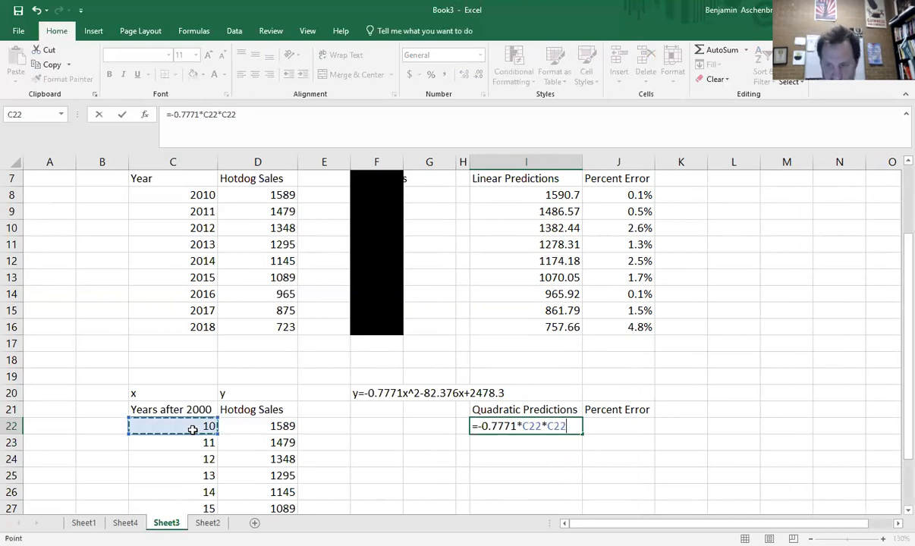
type("-82.376*")
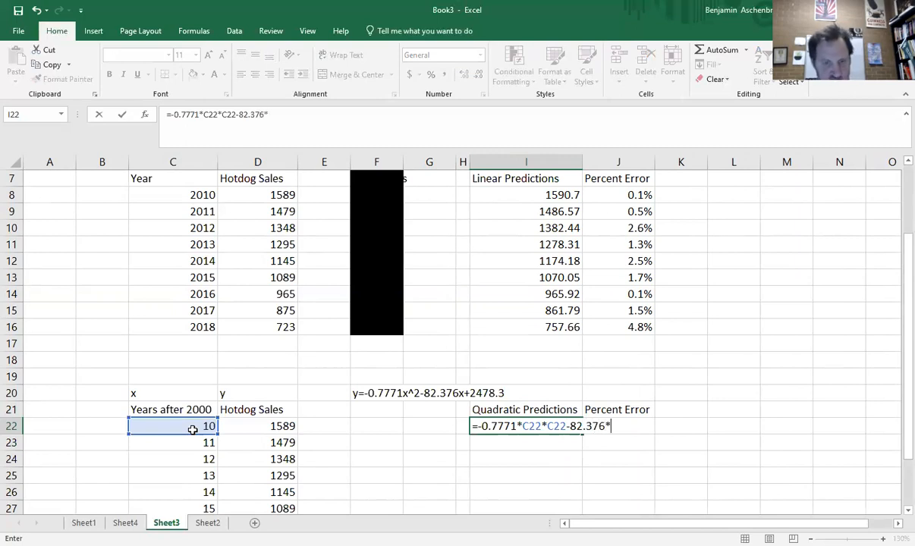
left_click(192, 430)
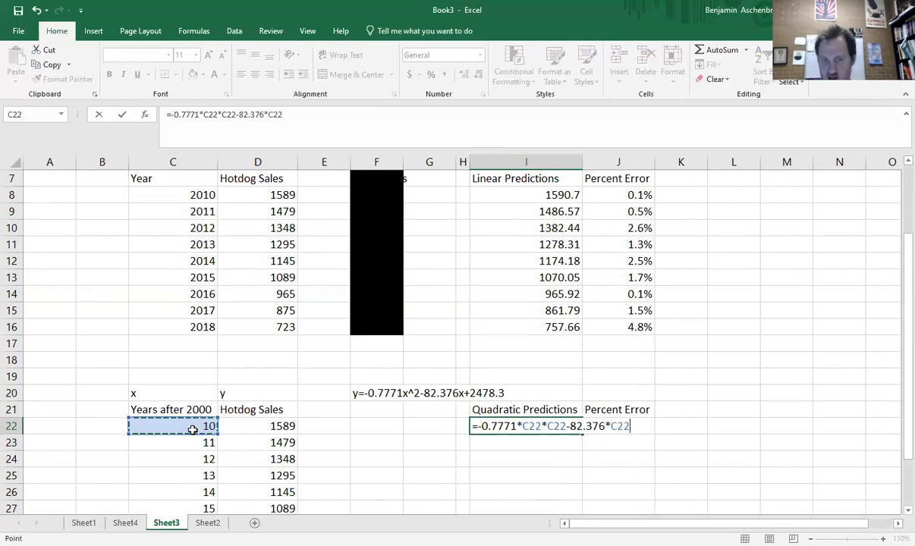
type("+2")
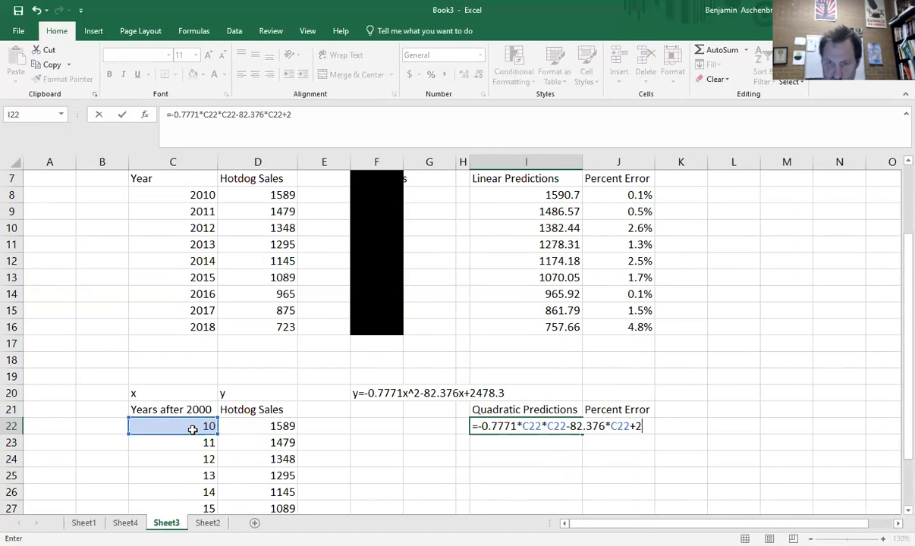
type("478.")
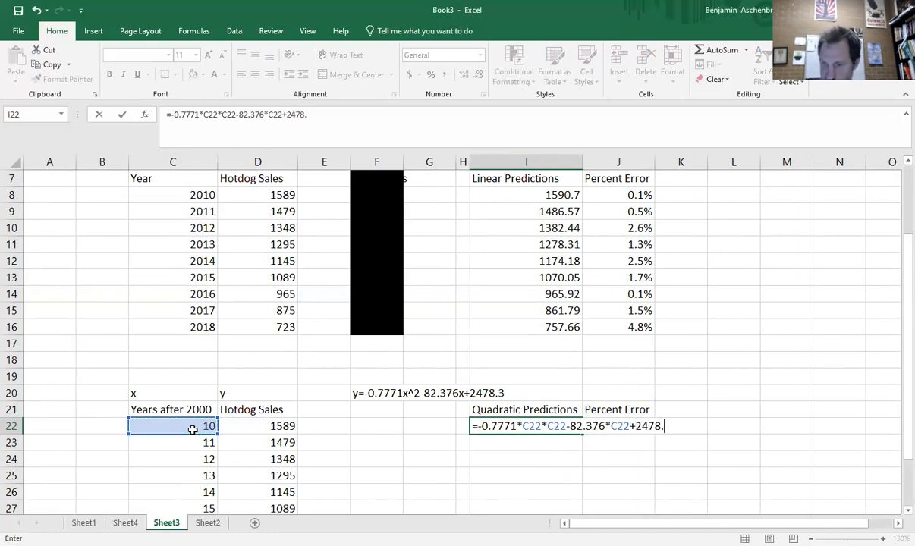
type("3")
key("Return")
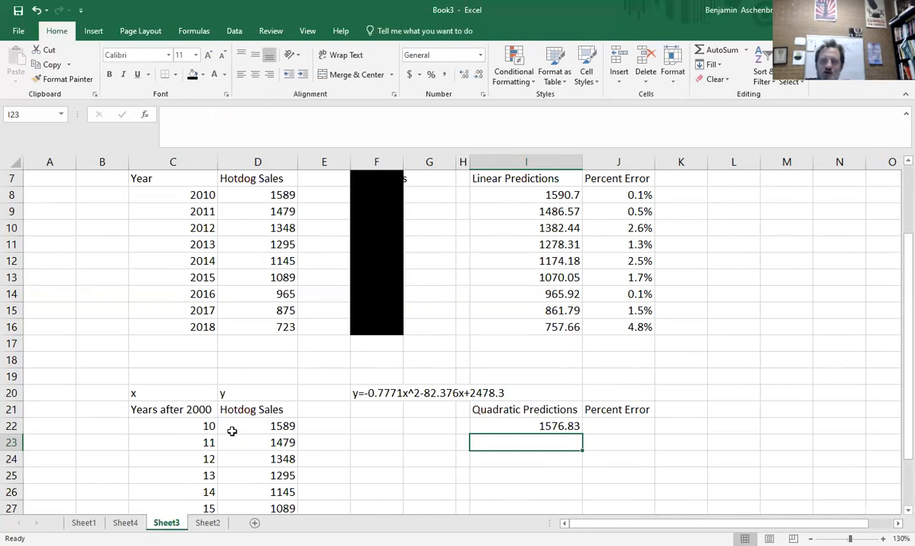
- Fill the quadratic prediction formula down from I22 to I30 and show the predictions with one decimal place
left_click(577, 428)
left_click_drag(582, 434, 572, 481)
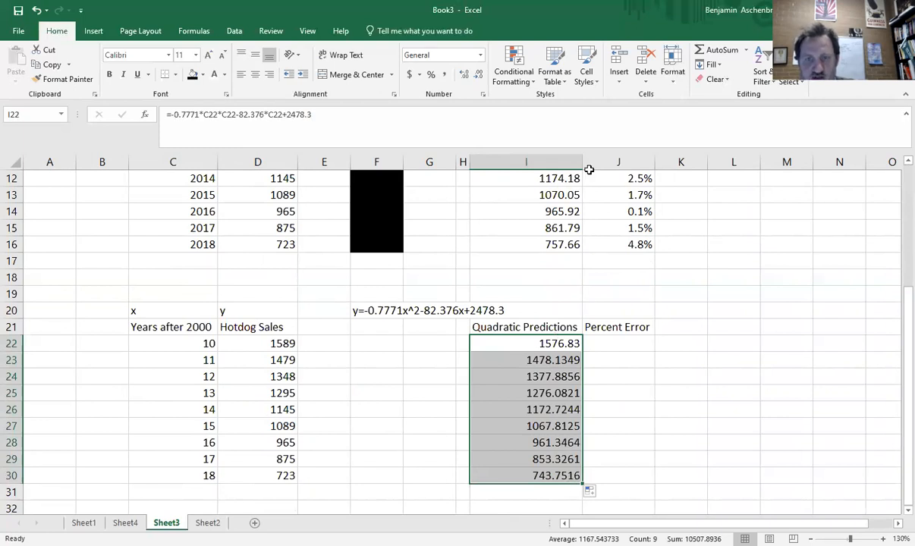
left_click(459, 75)
left_click(657, 460)
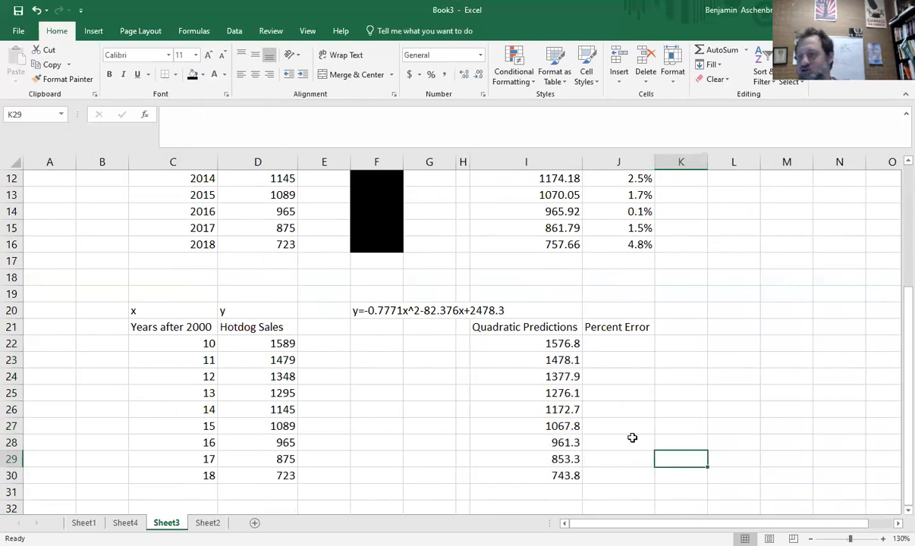
- Enter the percent error formula =ABS(D22-I22)/D22 in J22
left_click(624, 349)
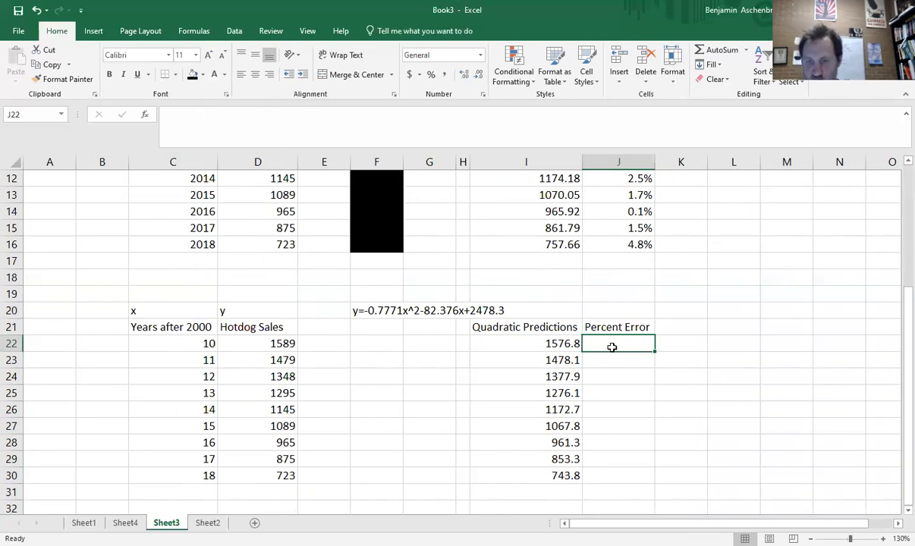
type("=")
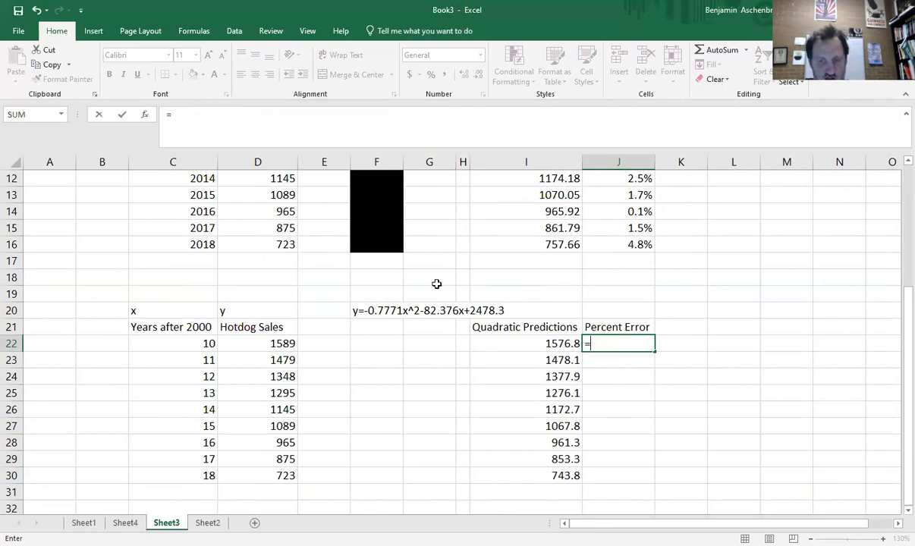
type("abs(")
left_click(267, 347)
type("-")
left_click(539, 350)
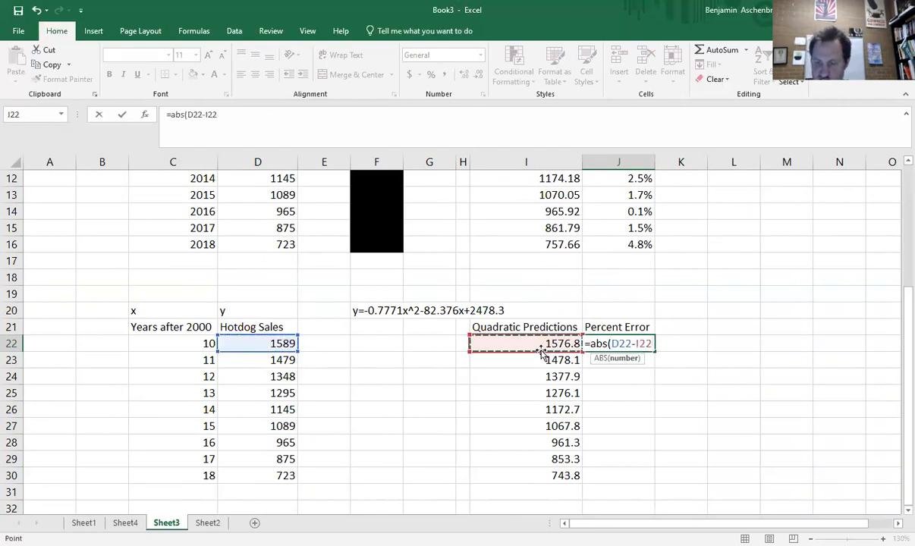
type(")/")
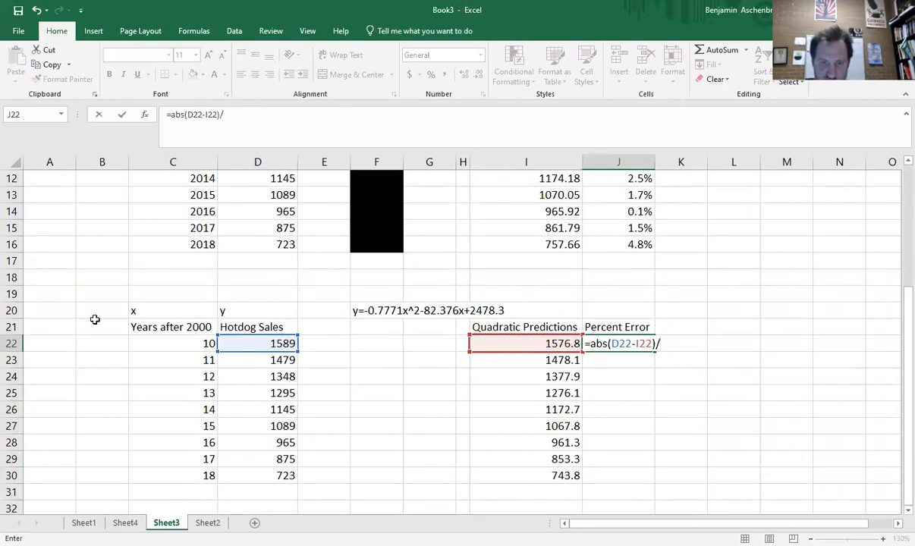
left_click(276, 344)
key("Return")
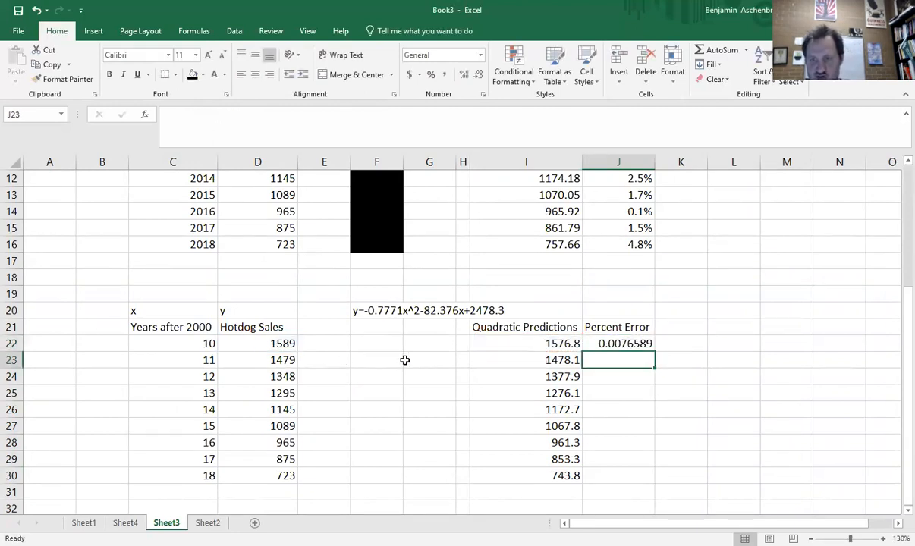
- Format J22 as a percentage with one decimal place and fill its formula down to J30
left_click(607, 344)
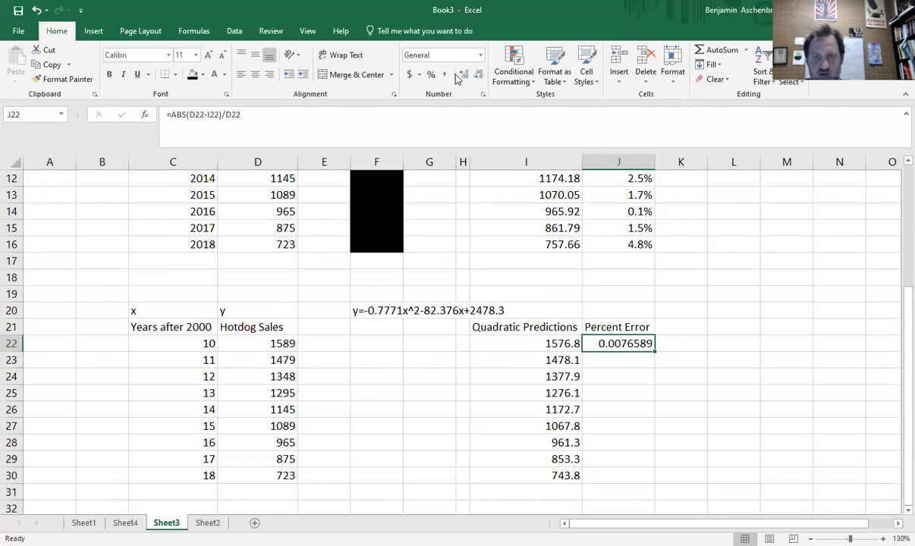
left_click(431, 75)
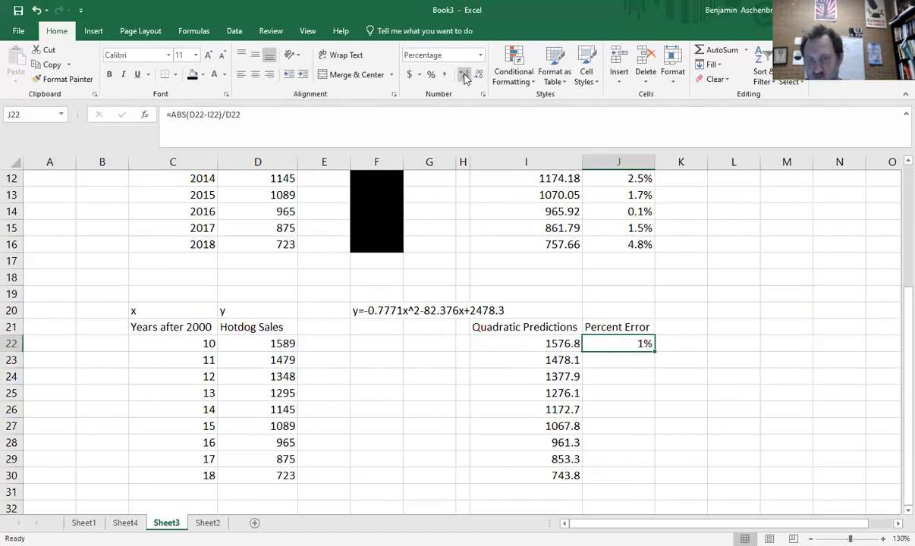
left_click(463, 74)
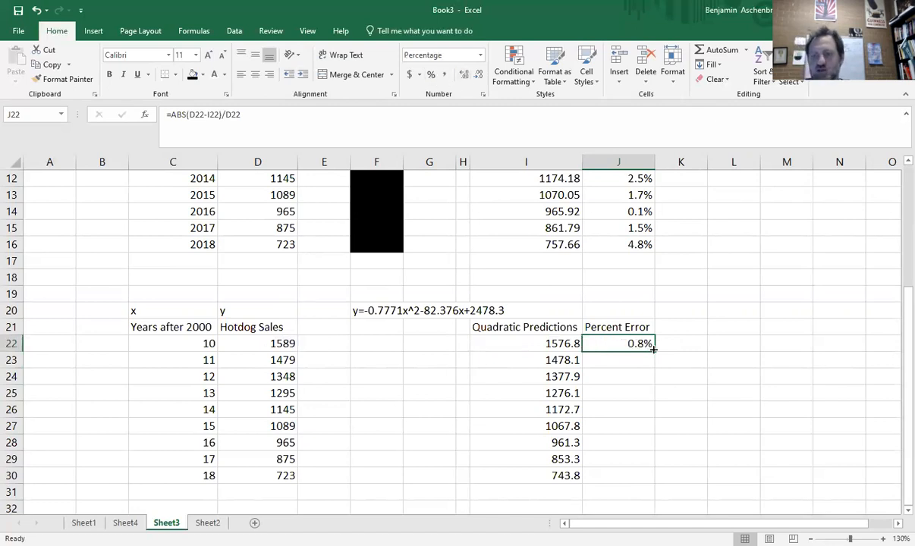
left_click_drag(656, 352, 654, 478)
left_click(728, 460)
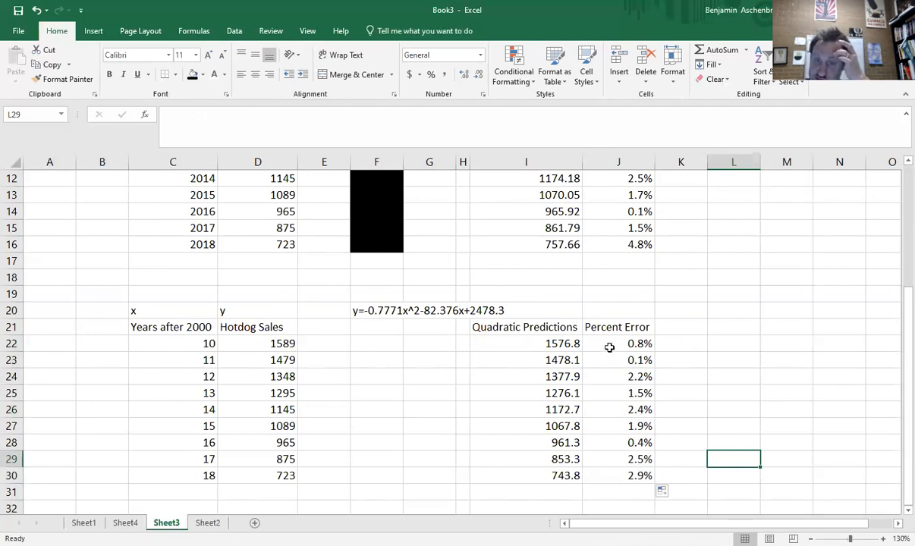
- Compare the linear and quadratic percent errors, and clear the quadratic equation from F20
scroll(531, 418, "up", 3)
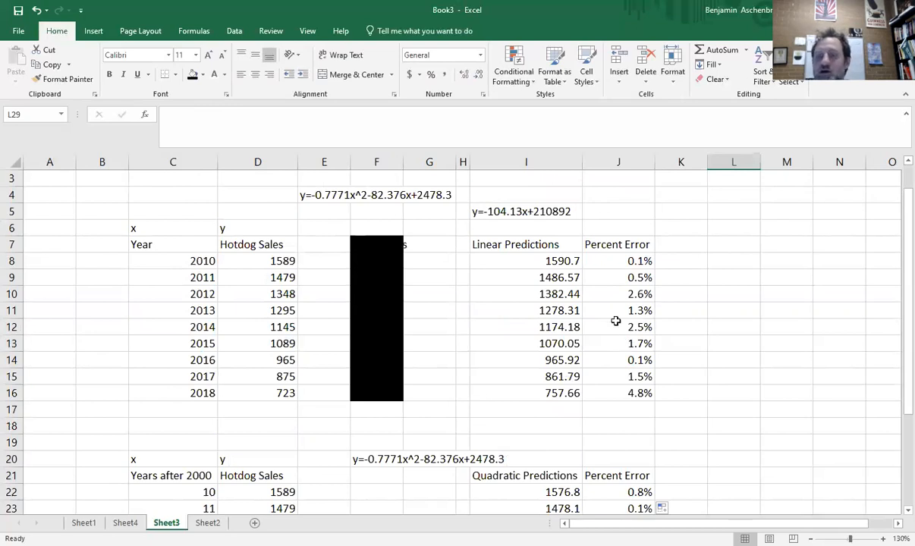
scroll(612, 325, "down", 3)
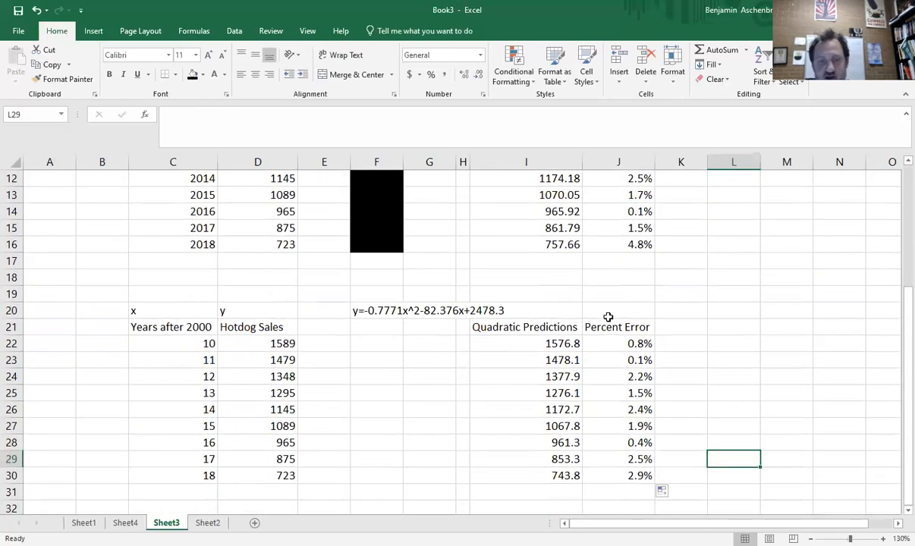
left_click(366, 308)
key("Delete")
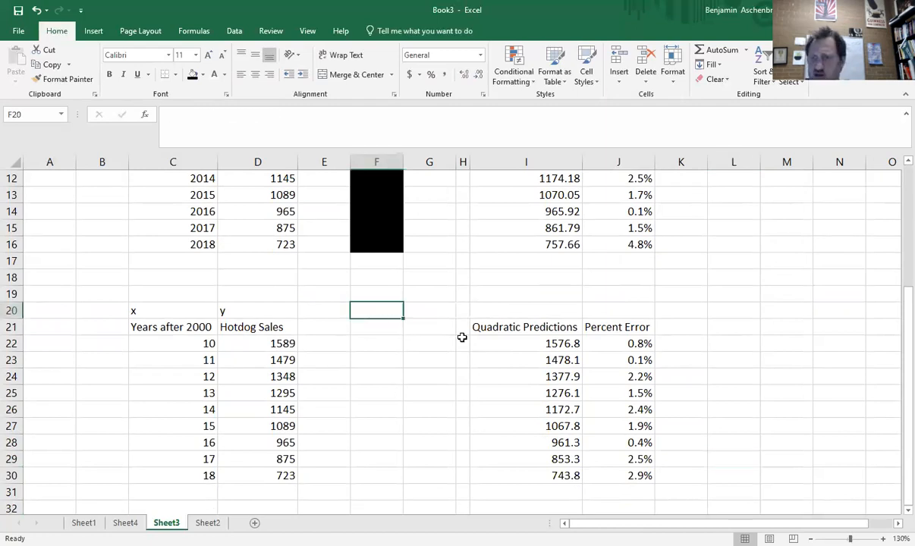
- Delete columns E through G, including the blacked-out column and the equation in E4
scroll(464, 334, "up", 4)
scroll(434, 280, "down", 2)
scroll(424, 258, "up", 2)
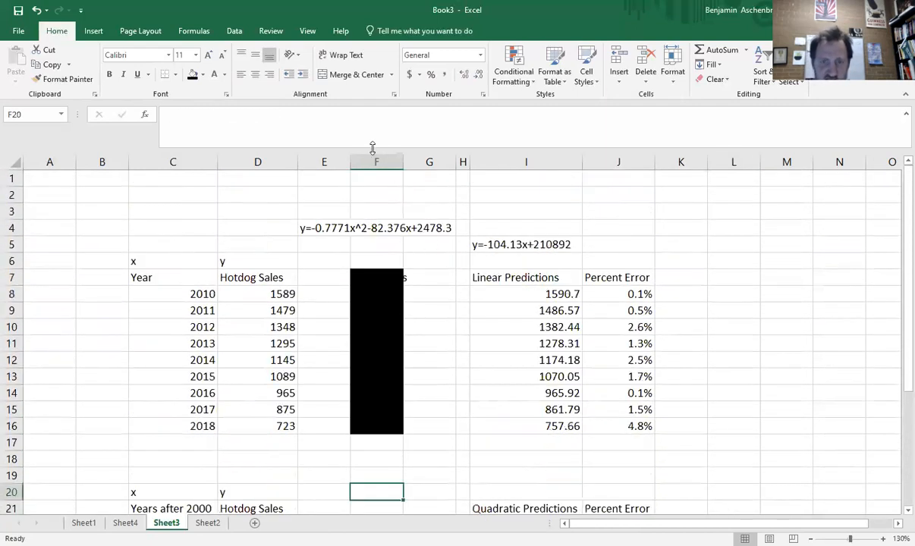
left_click(418, 161)
left_click_drag(392, 161, 323, 159)
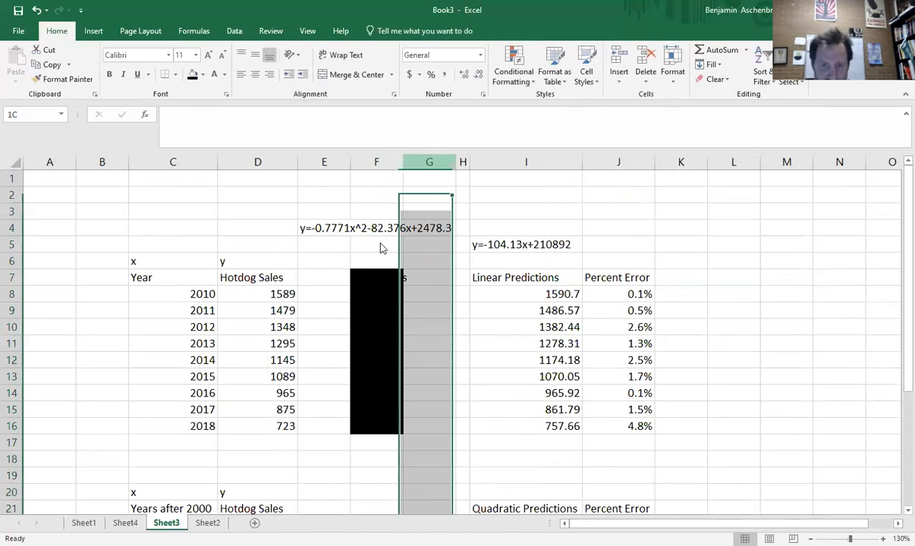
right_click(322, 158)
left_click(369, 260)
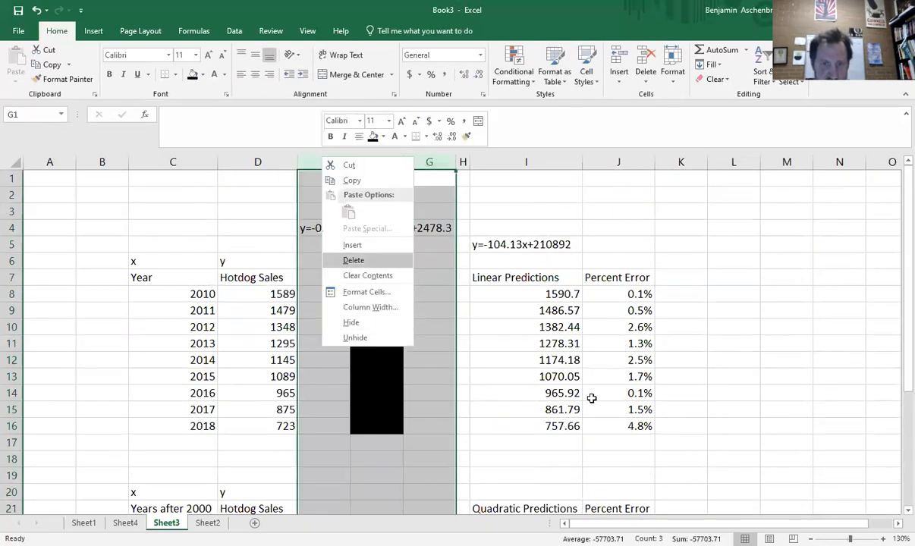
left_click(591, 396)
- Shade the lower table's header row, C21:G21, with a blue-gray fill
scroll(449, 365, "down", 2)
scroll(450, 365, "down", 2)
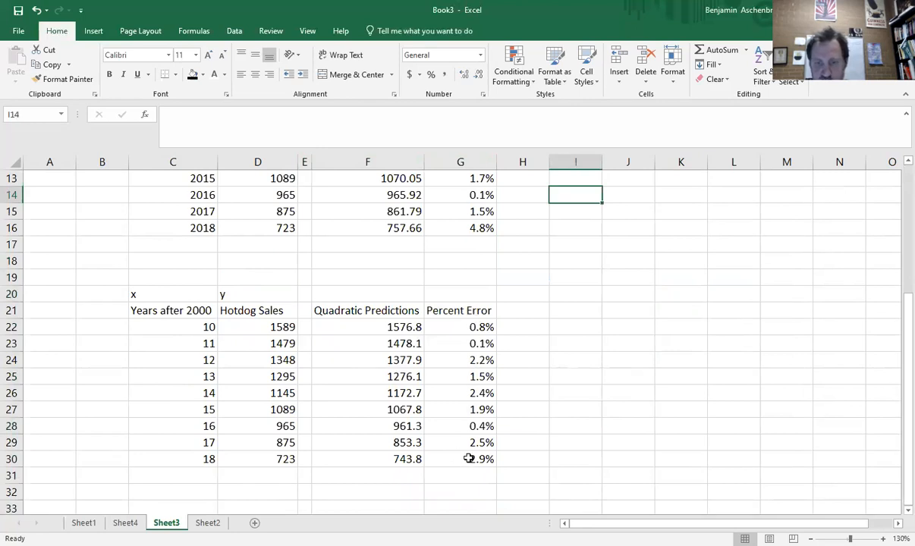
left_click_drag(468, 309, 168, 307)
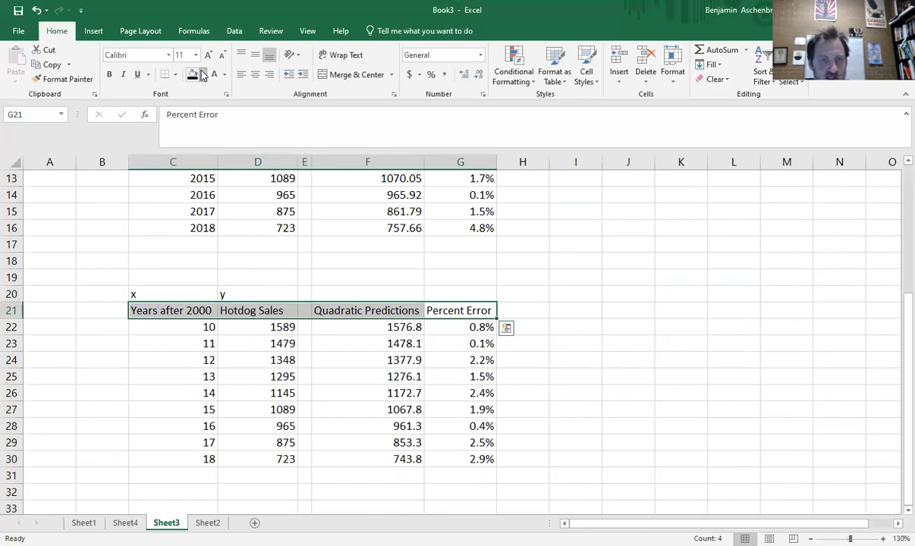
left_click(203, 73)
left_click(227, 135)
left_click(346, 359)
left_click(551, 353)
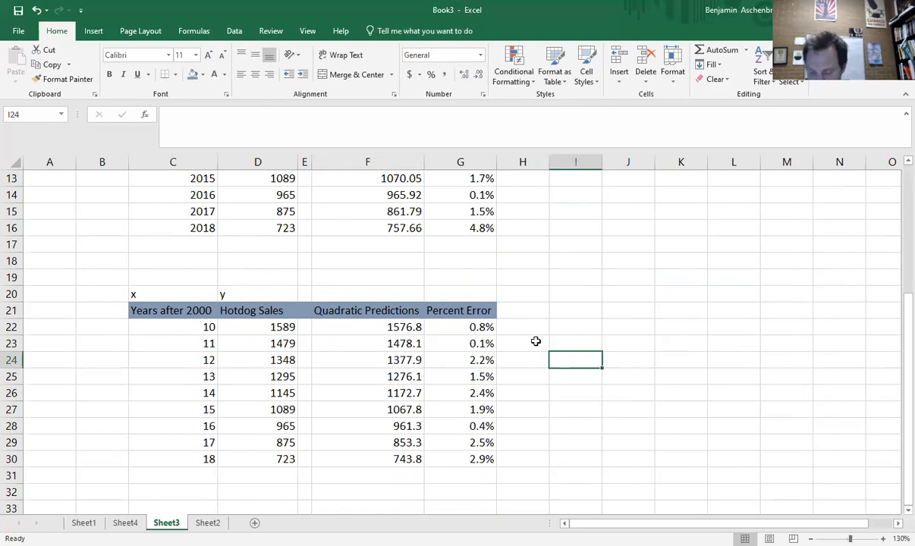
scroll(537, 337, "up", 4)
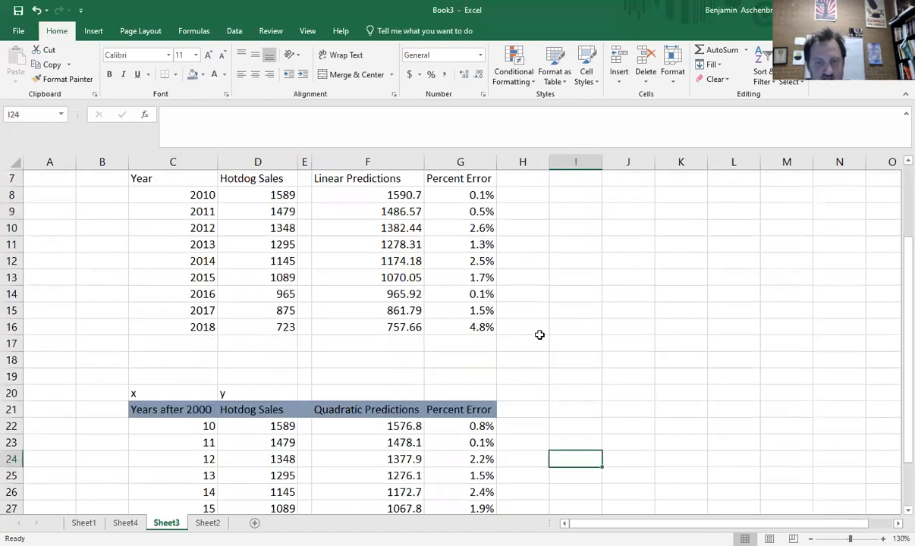